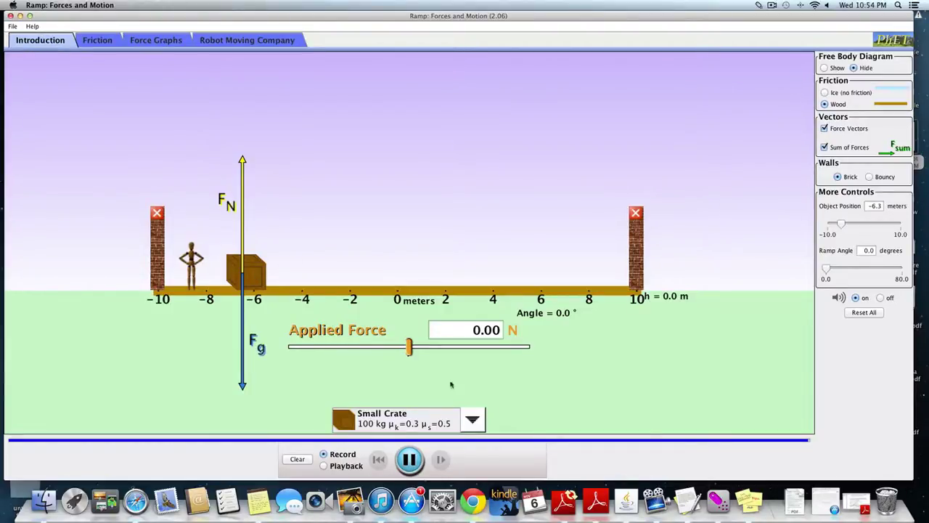
Step: Open the object selection list below the ramp track
{"action": "left_click", "coordinate": [473, 420]}
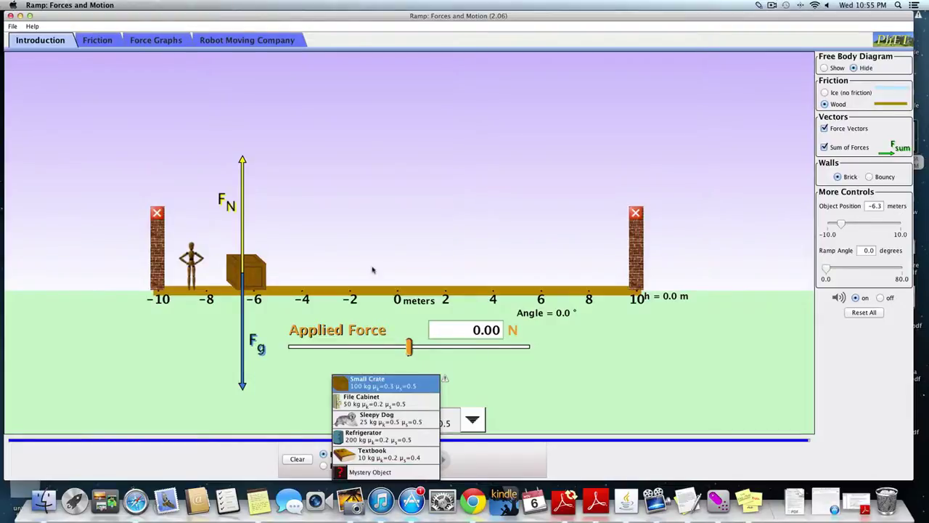
Step: Keep the 100 kg Small Crate and push it by hand twice; it stays at -6.3 m
{"action": "left_click", "coordinate": [374, 386]}
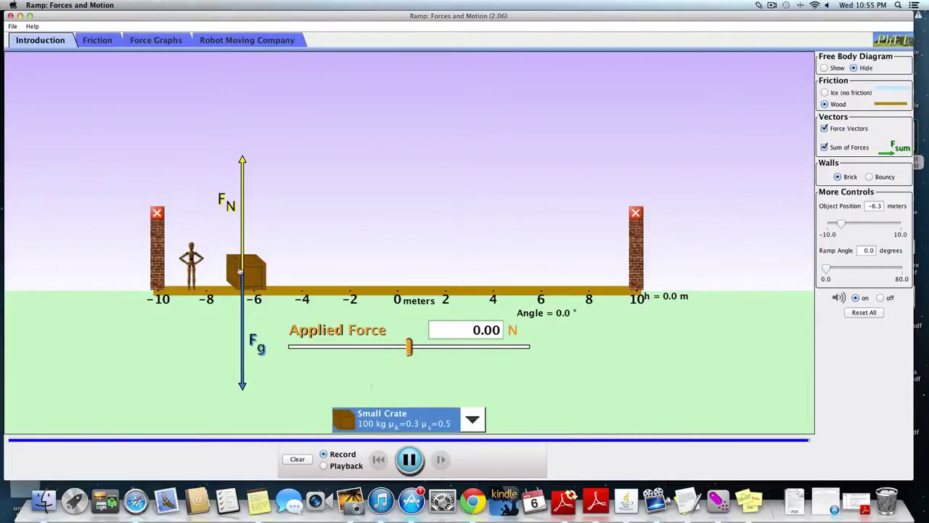
{"action": "left_click_drag", "start_coordinate": [240, 271], "coordinate": [267, 271]}
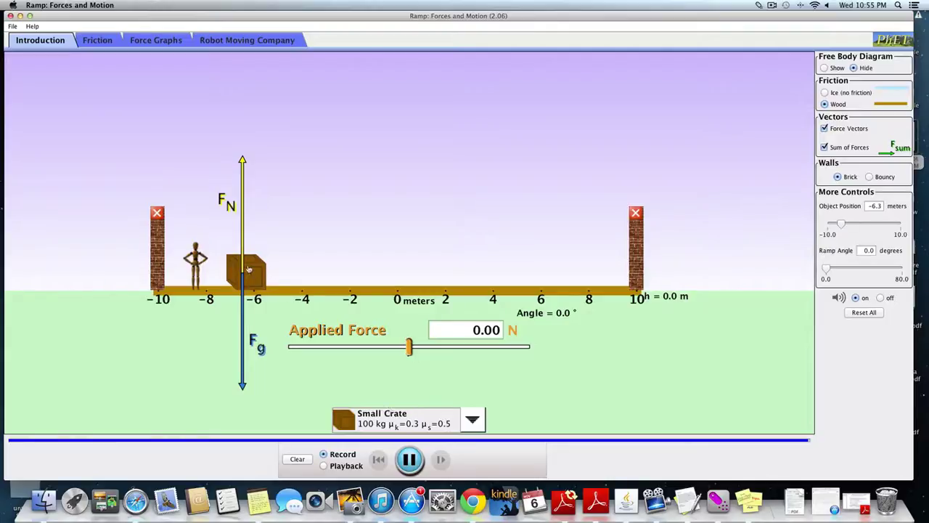
{"action": "left_click_drag", "start_coordinate": [249, 270], "coordinate": [276, 267]}
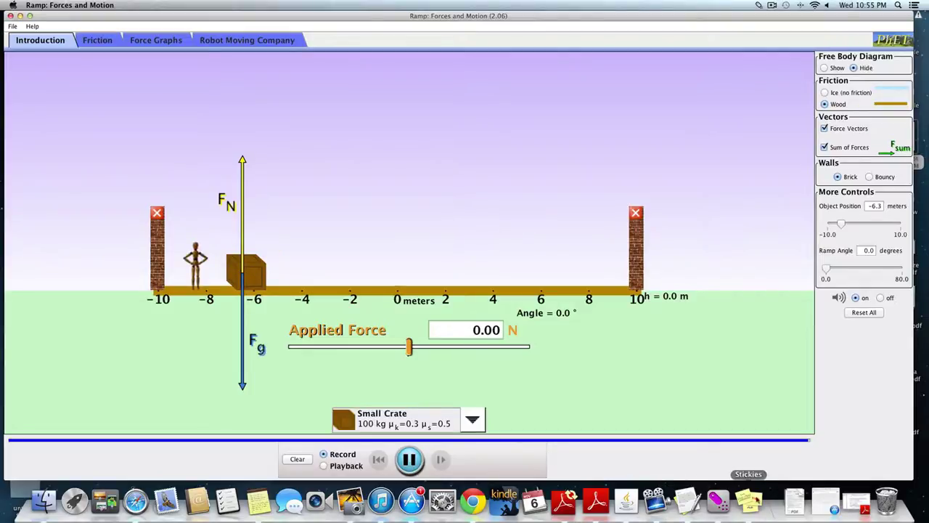
Step: In the Stickies note, highlight Ff = μs and the normal force term 100kg(9.8m/s/s)
{"action": "left_click", "coordinate": [748, 499]}
{"action": "scroll", "coordinate": [280, 131], "scroll_direction": "up", "scroll_amount": 2}
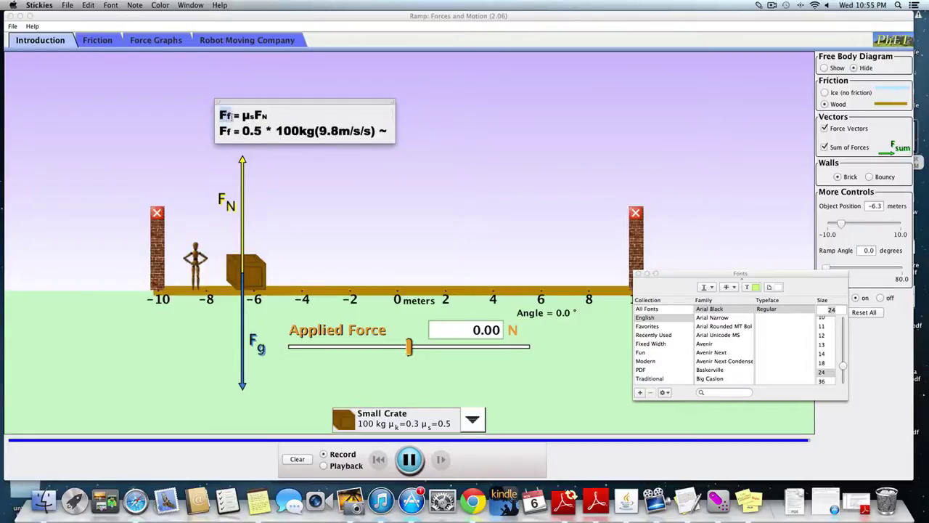
{"action": "left_click_drag", "start_coordinate": [220, 115], "coordinate": [253, 116]}
{"action": "left_click", "coordinate": [254, 115]}
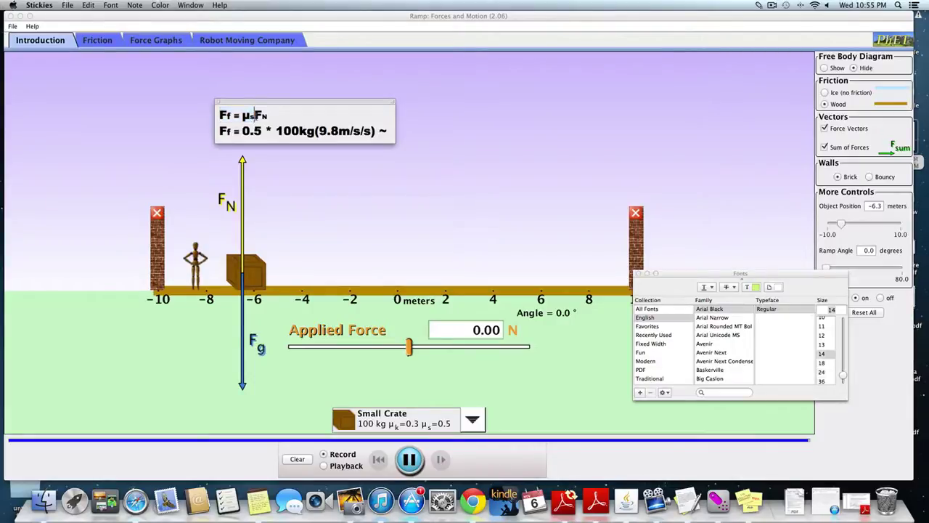
{"action": "left_click", "coordinate": [255, 115]}
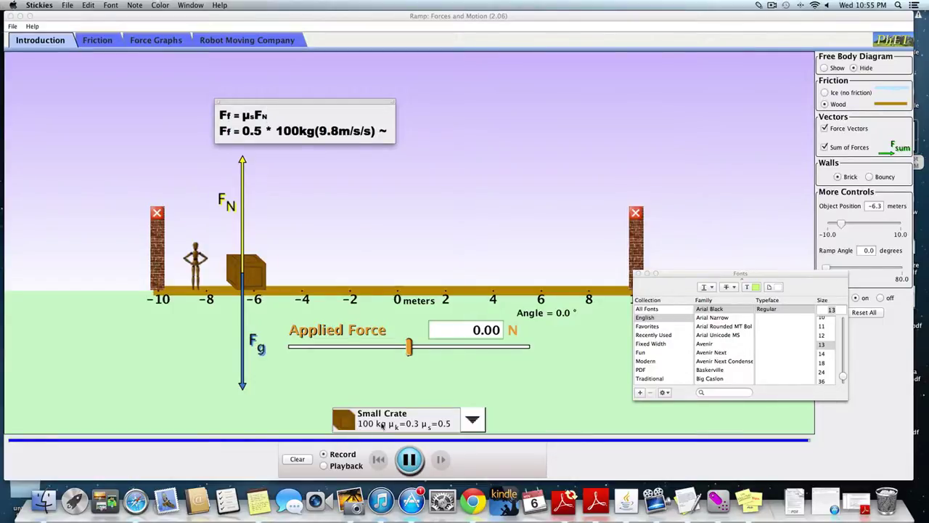
{"action": "left_click_drag", "start_coordinate": [277, 130], "coordinate": [373, 131]}
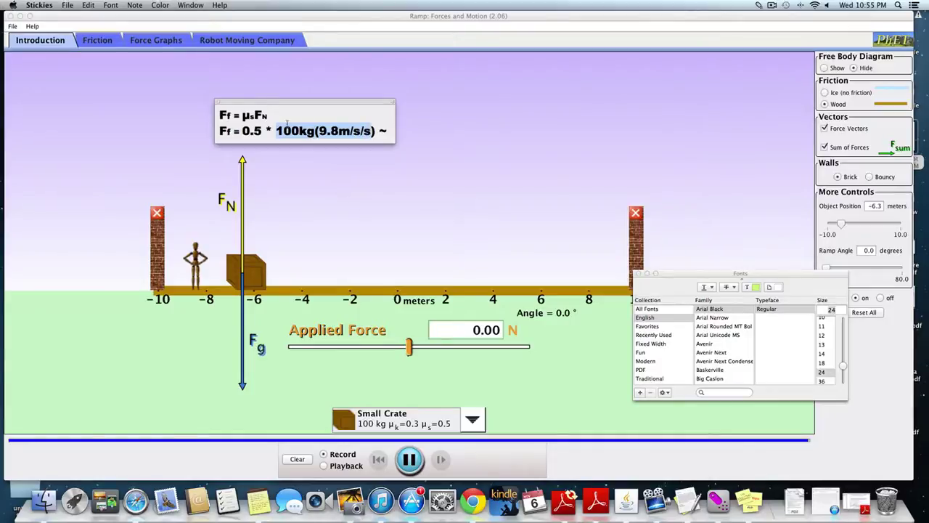
{"action": "left_click", "coordinate": [254, 115]}
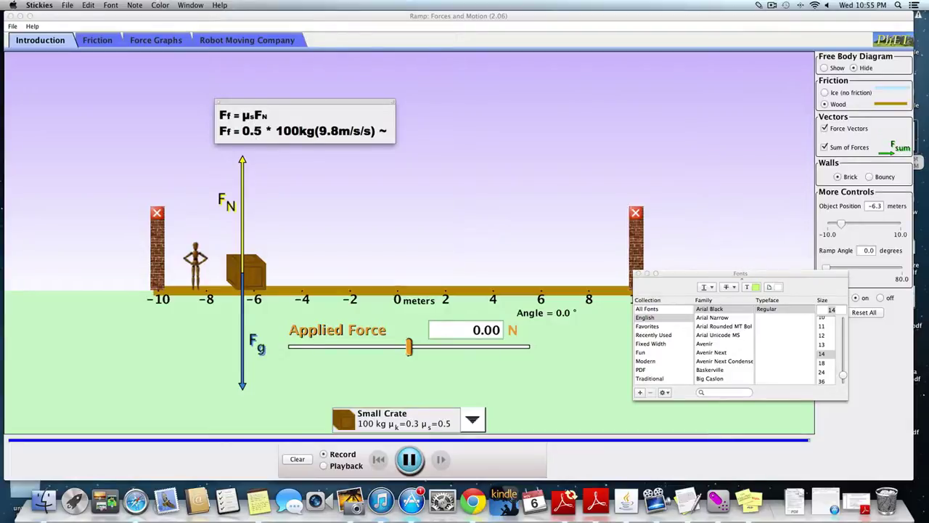
Step: Highlight the 490N friction result, then push the crate by hand with about 184 N
{"action": "scroll", "coordinate": [286, 129], "scroll_direction": "down", "scroll_amount": 2}
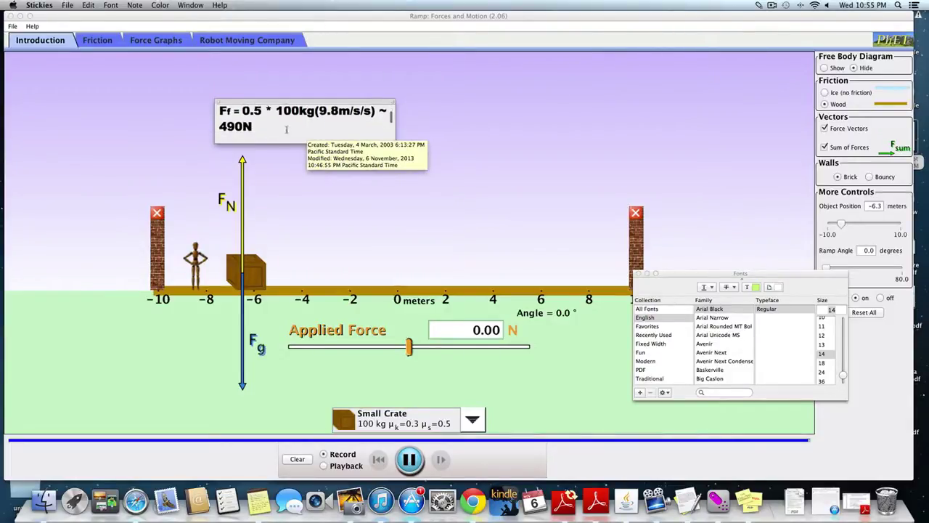
{"action": "left_click_drag", "start_coordinate": [286, 129], "coordinate": [218, 125]}
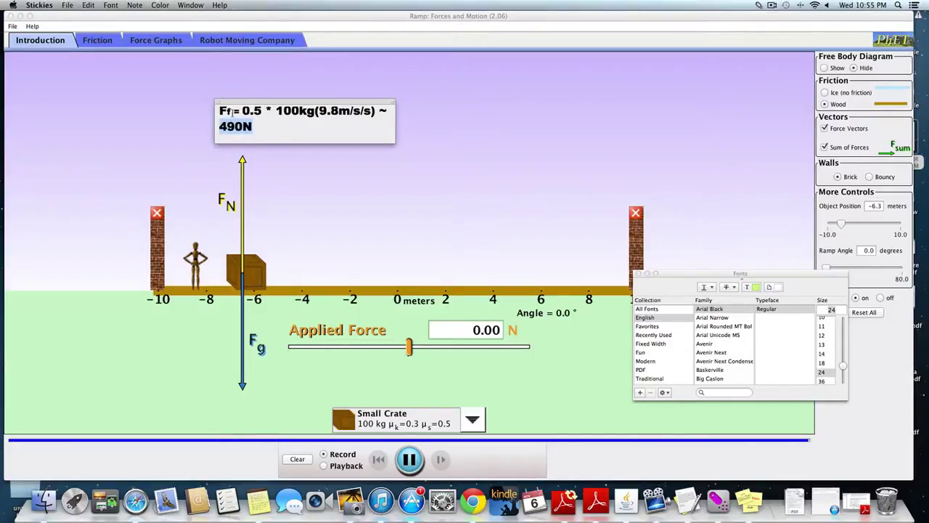
{"action": "left_click_drag", "start_coordinate": [229, 111], "coordinate": [219, 111]}
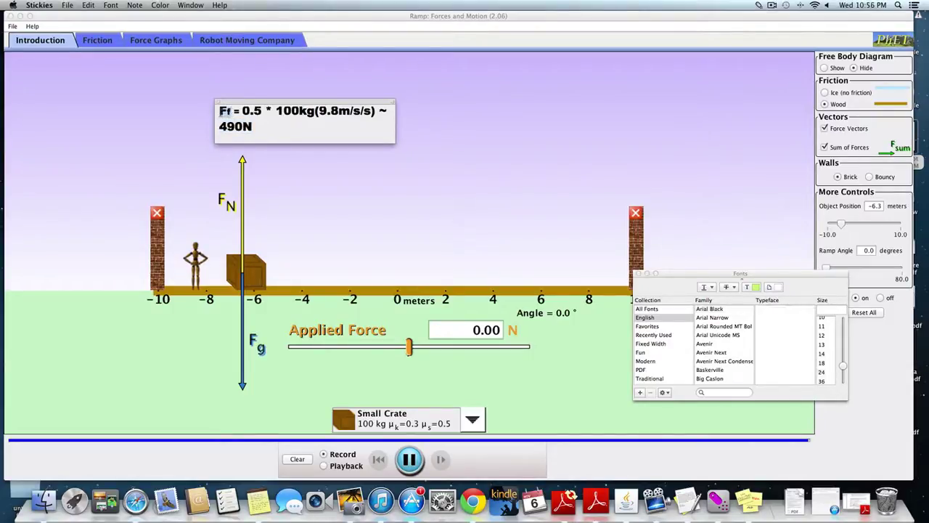
{"action": "scroll", "coordinate": [225, 114], "scroll_direction": "up", "scroll_amount": 2}
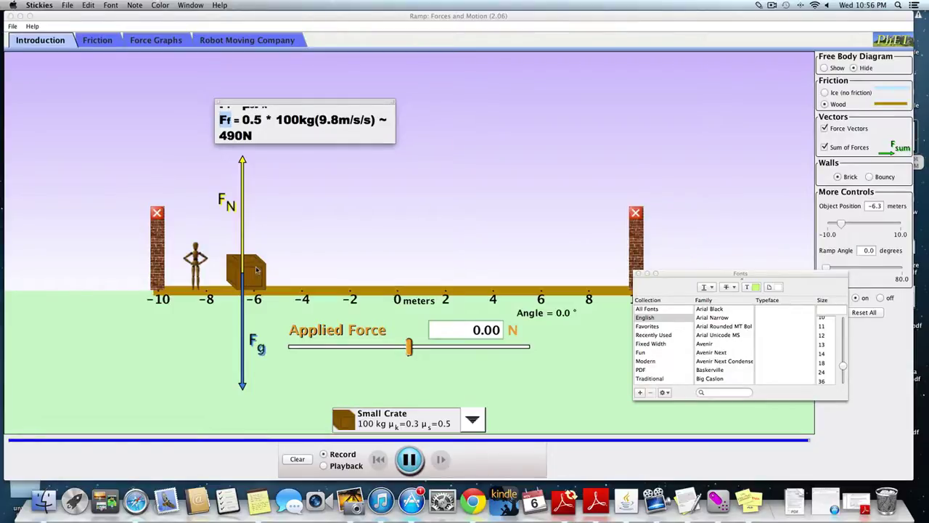
{"action": "left_click", "coordinate": [256, 270]}
{"action": "left_click_drag", "start_coordinate": [255, 269], "coordinate": [282, 269]}
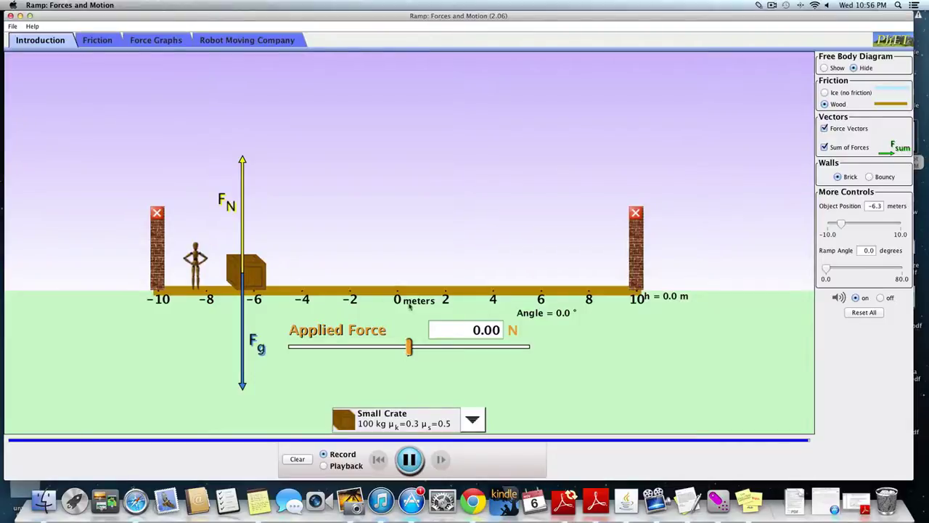
Step: Apply 488 N to the crate, then revise the applied force up to 491 N
{"action": "left_click", "coordinate": [476, 331]}
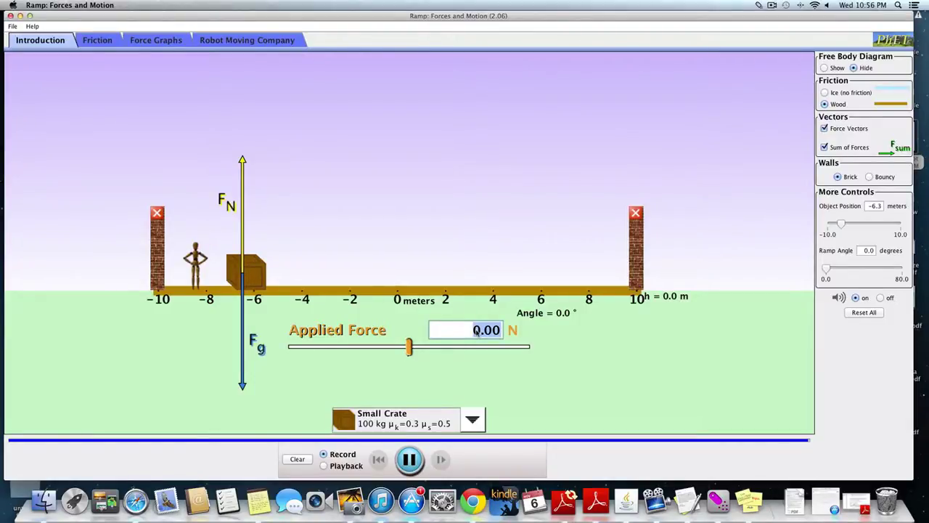
{"action": "type", "text": "488"}
{"action": "key", "text": "Return"}
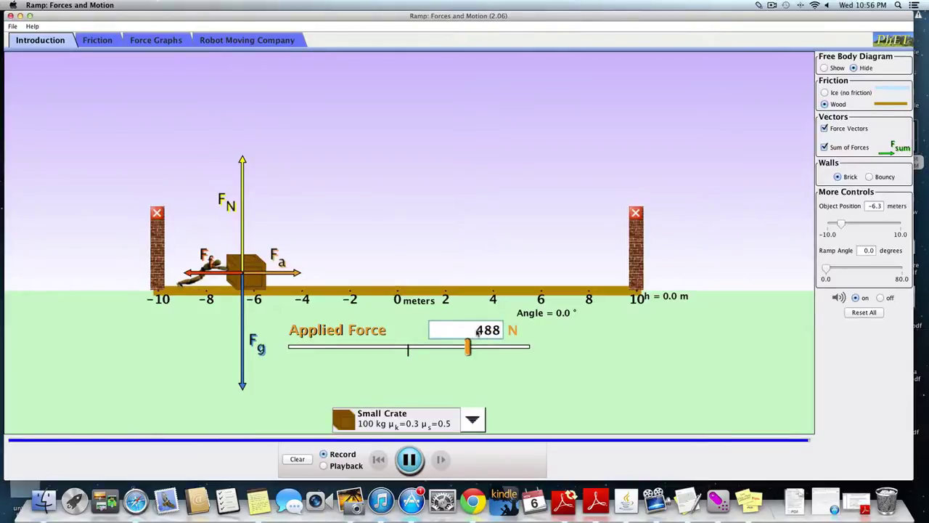
{"action": "key", "text": "BackSpace"}
{"action": "key", "text": "BackSpace"}
{"action": "type", "text": "89"}
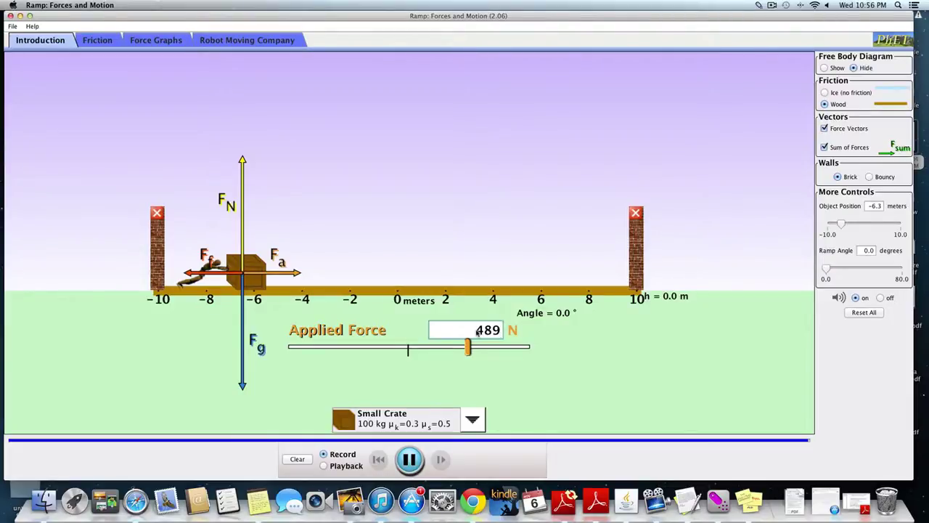
{"action": "key", "text": "BackSpace"}
{"action": "key", "text": "BackSpace"}
{"action": "type", "text": "90"}
{"action": "key", "text": "BackSpace"}
{"action": "type", "text": "1"}
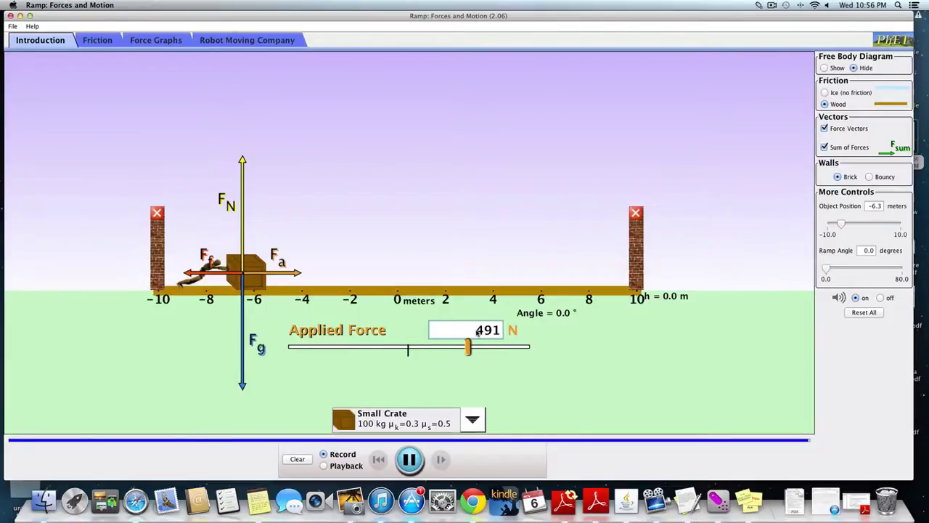
{"action": "key", "text": "Return"}
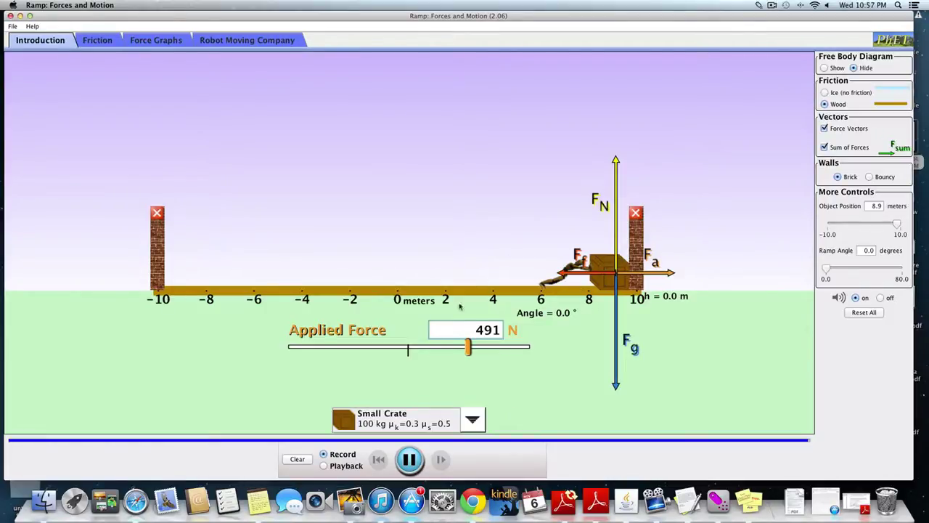
Step: Clear the applied force to 0 N and start tilting the ramp from its right end
{"action": "key", "text": "BackSpace"}
{"action": "key", "text": "BackSpace"}
{"action": "key", "text": "BackSpace"}
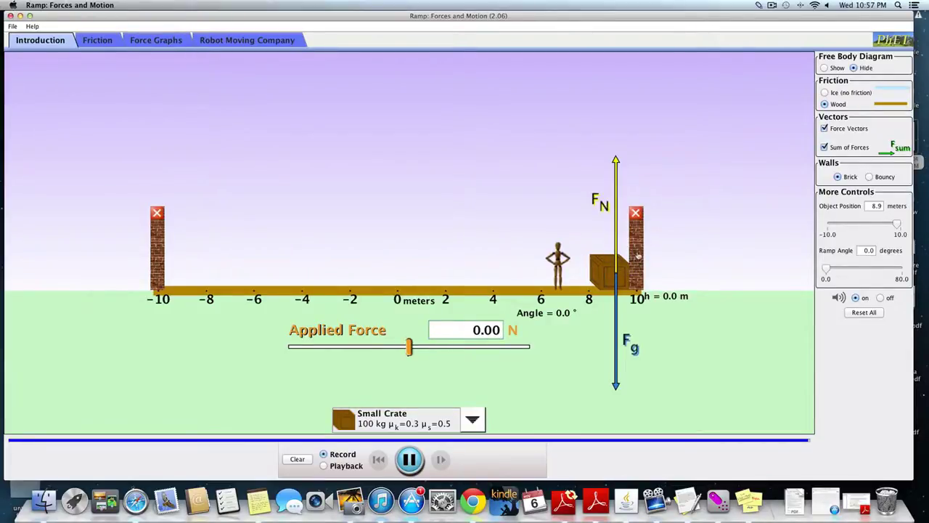
{"action": "left_click_drag", "start_coordinate": [637, 255], "coordinate": [606, 178]}
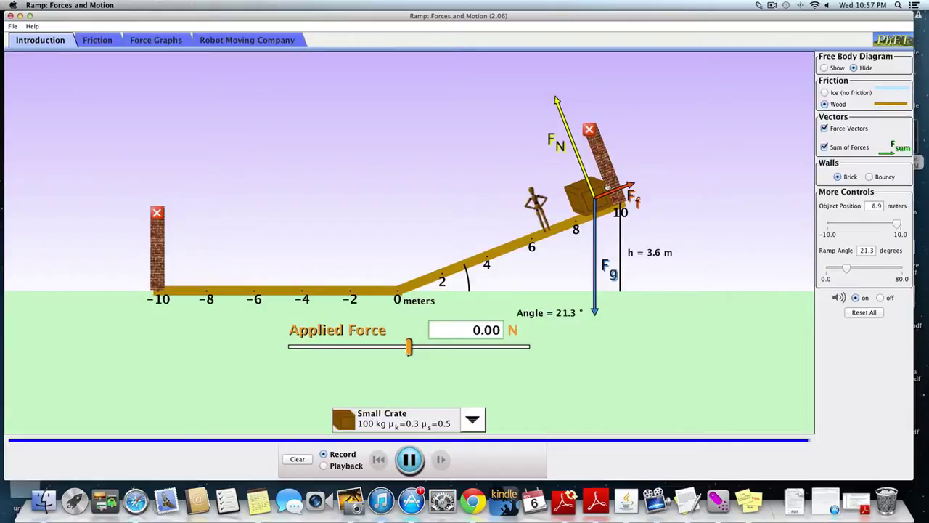
Step: Drag the ramp's right end up and down, leaving it at about 15.4° with the crate at the wall
{"action": "left_click_drag", "start_coordinate": [611, 185], "coordinate": [585, 191]}
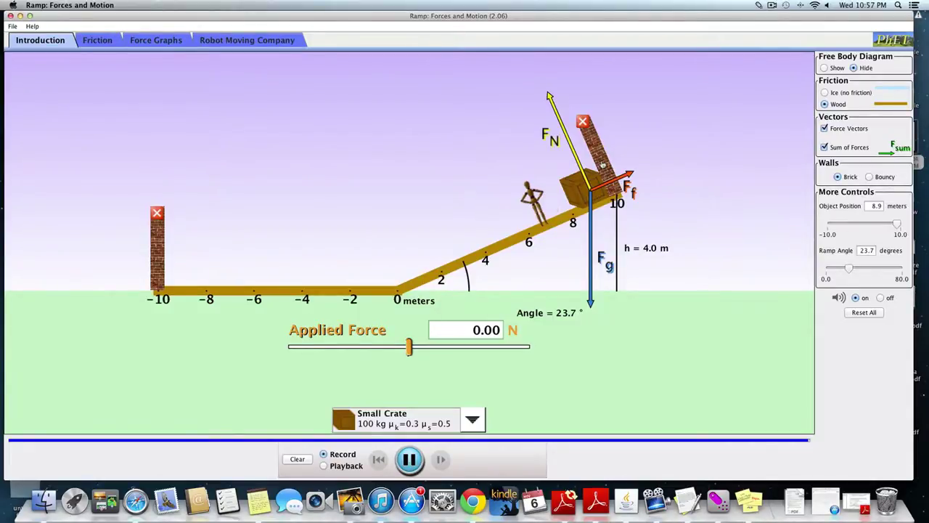
{"action": "left_click_drag", "start_coordinate": [602, 166], "coordinate": [612, 198]}
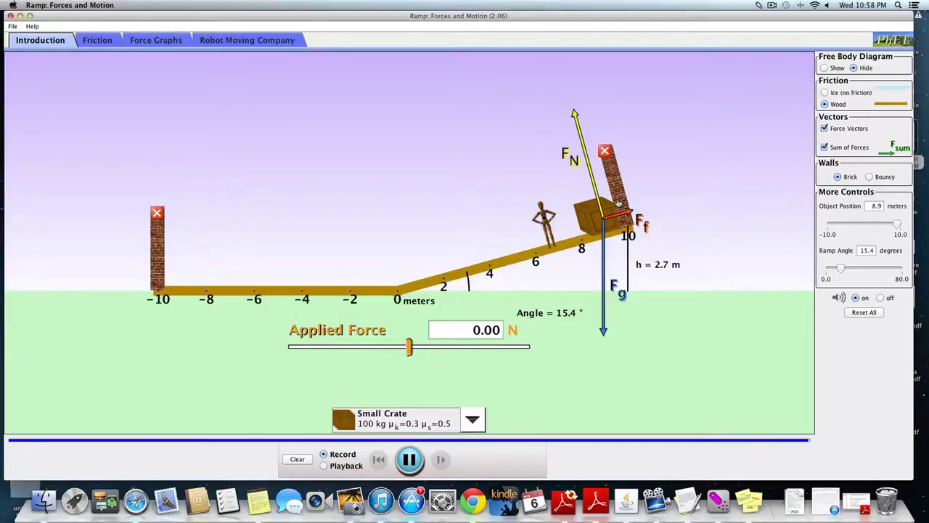
{"action": "left_click_drag", "start_coordinate": [617, 204], "coordinate": [609, 173]}
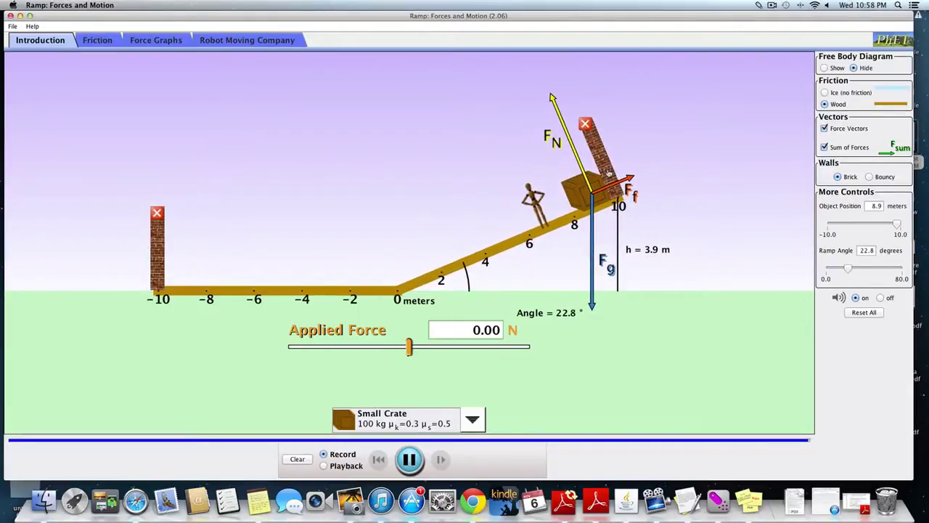
Step: Set the ramp angle to 25.9°, nudge it to 26.8°, and pause as the crate slides to 5.7 m
{"action": "double_click", "coordinate": [869, 250]}
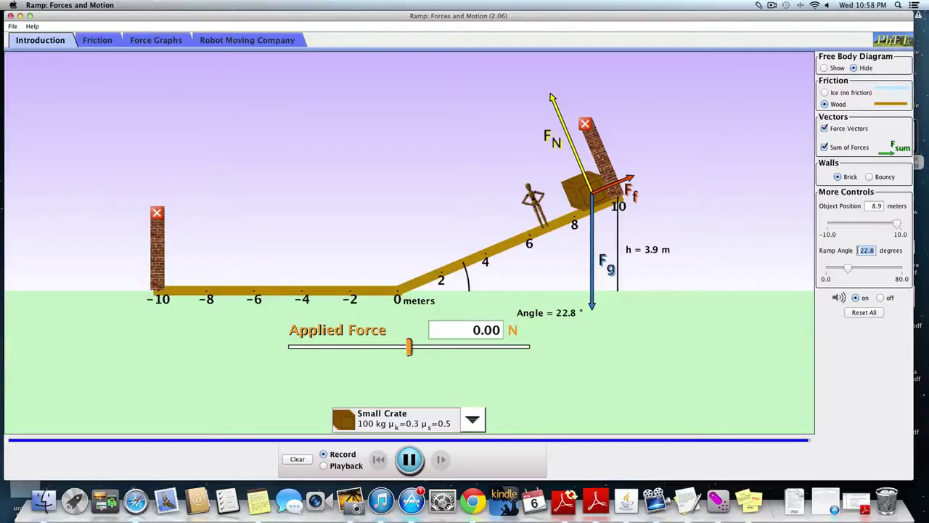
{"action": "type", "text": "25.9"}
{"action": "key", "text": "Return"}
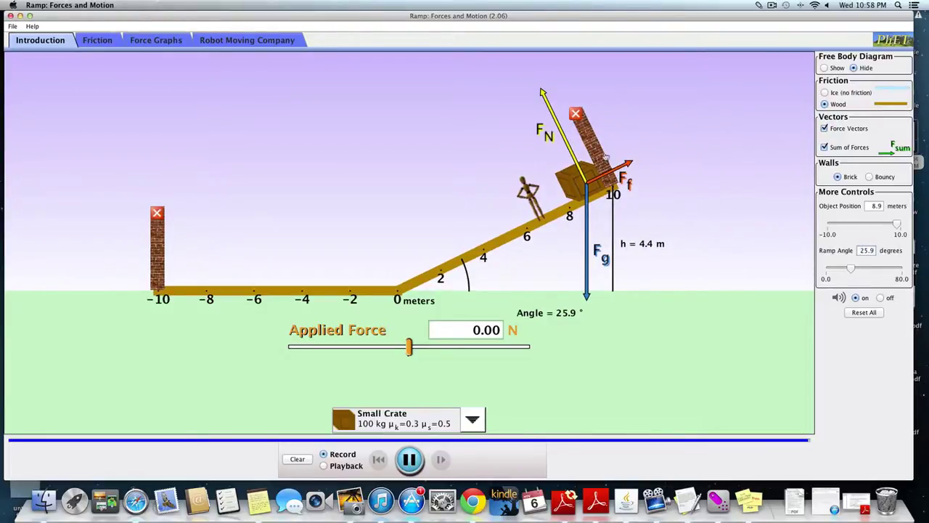
{"action": "left_click_drag", "start_coordinate": [602, 149], "coordinate": [601, 146]}
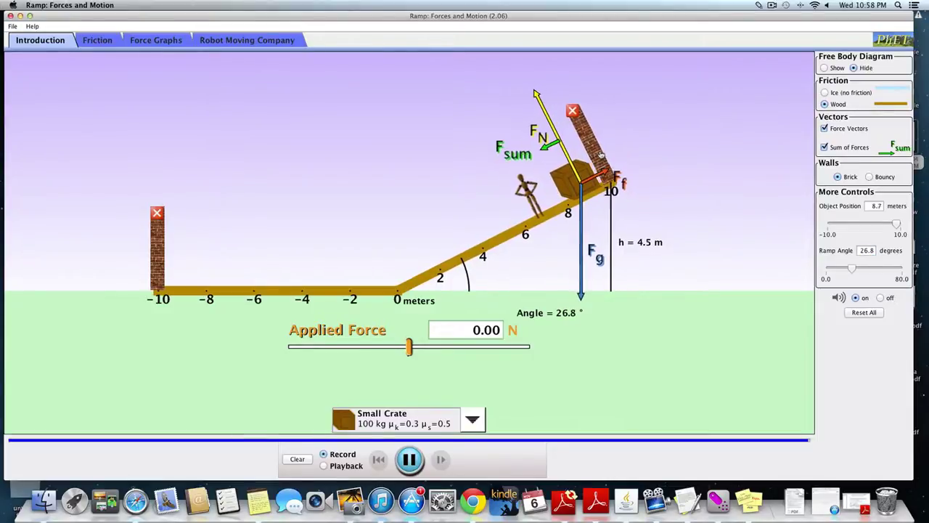
{"action": "left_click", "coordinate": [409, 459]}
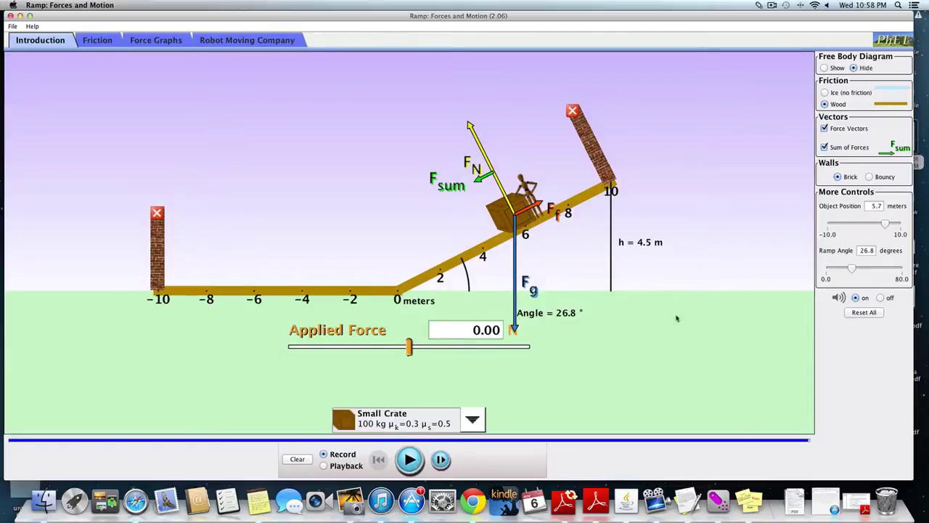
{"action": "left_click", "coordinate": [863, 252]}
{"action": "left_click_drag", "start_coordinate": [859, 251], "coordinate": [870, 252]}
Step: Swap in the Mystery Object and drag the ramp back down to level at 0.0°
{"action": "left_click", "coordinate": [464, 420]}
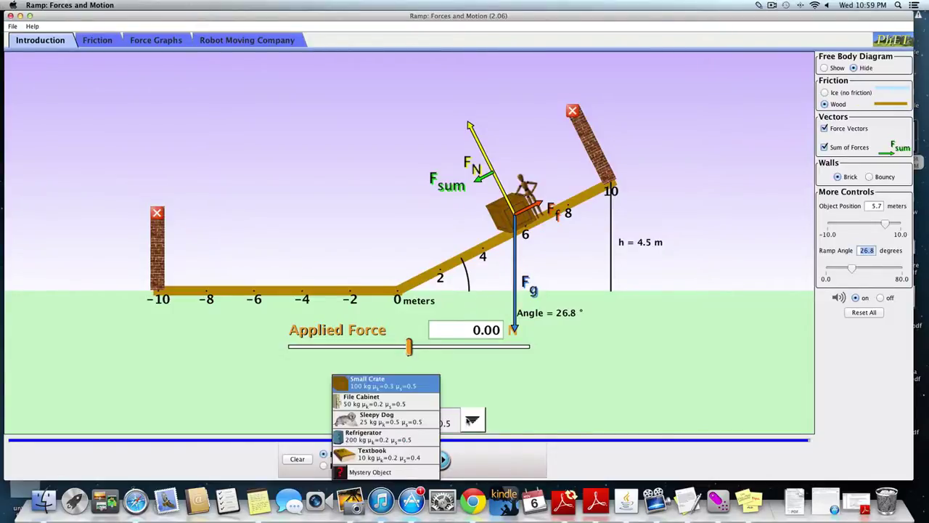
{"action": "left_click", "coordinate": [383, 471]}
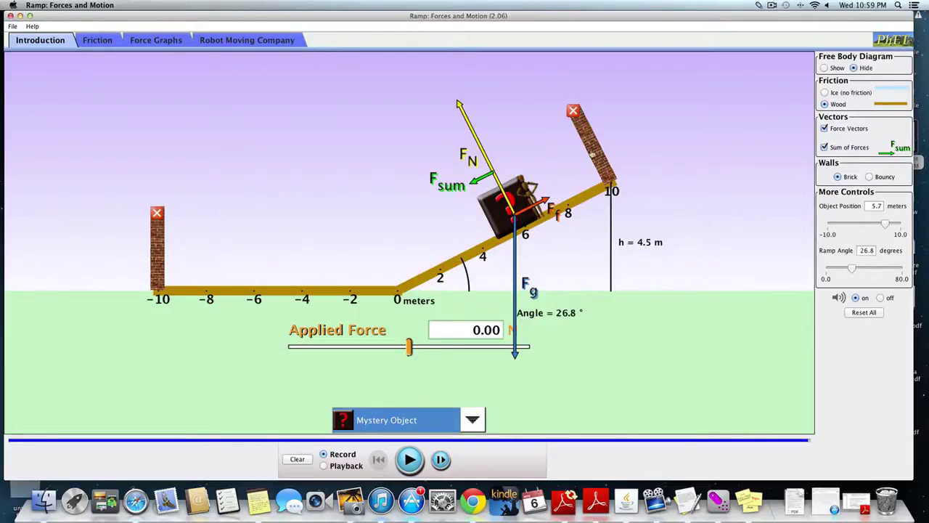
{"action": "left_click_drag", "start_coordinate": [592, 153], "coordinate": [623, 255]}
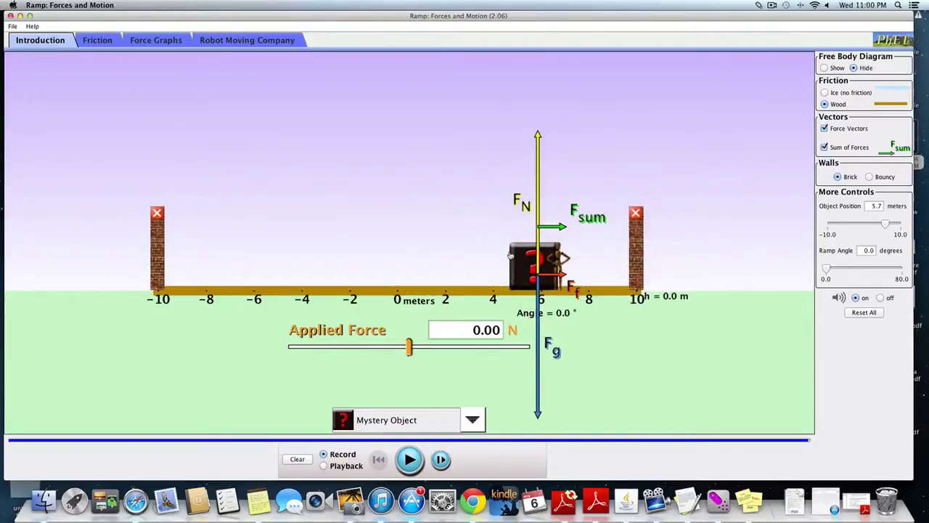
Step: Push the Mystery Object left, then right, then tug the ramp end; it settles at 6.0 m
{"action": "left_click_drag", "start_coordinate": [524, 260], "coordinate": [429, 265]}
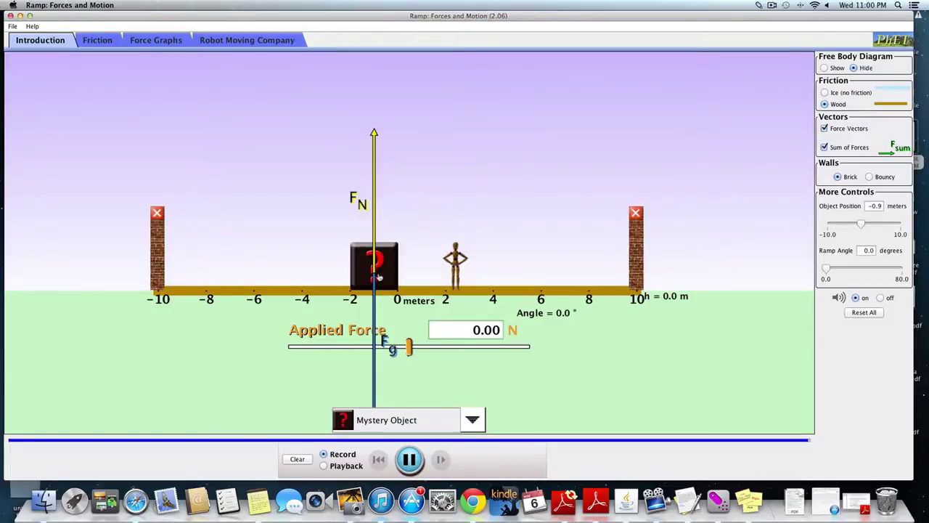
{"action": "left_click_drag", "start_coordinate": [378, 273], "coordinate": [419, 269]}
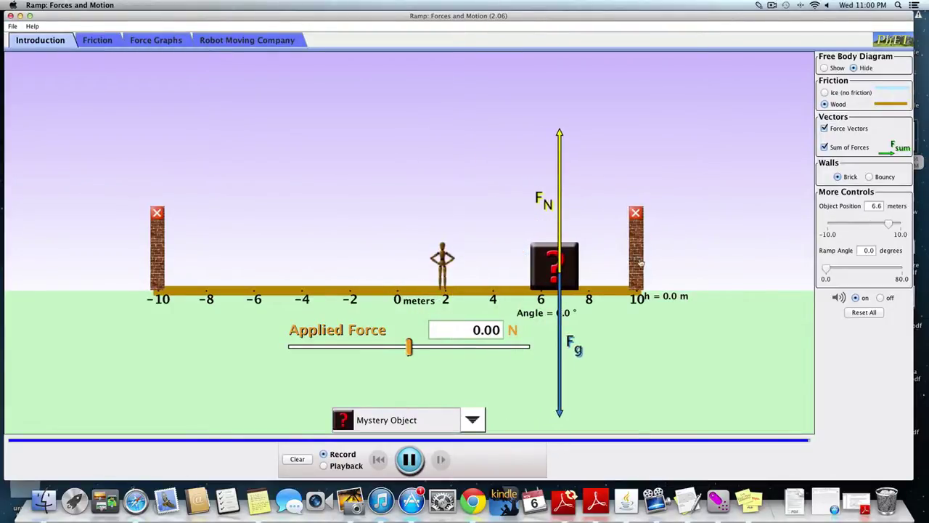
{"action": "left_click_drag", "start_coordinate": [640, 264], "coordinate": [643, 285]}
Step: Choose the 100 kg Small Crate in place of the Mystery Object, keeping it selected
{"action": "left_click", "coordinate": [469, 428]}
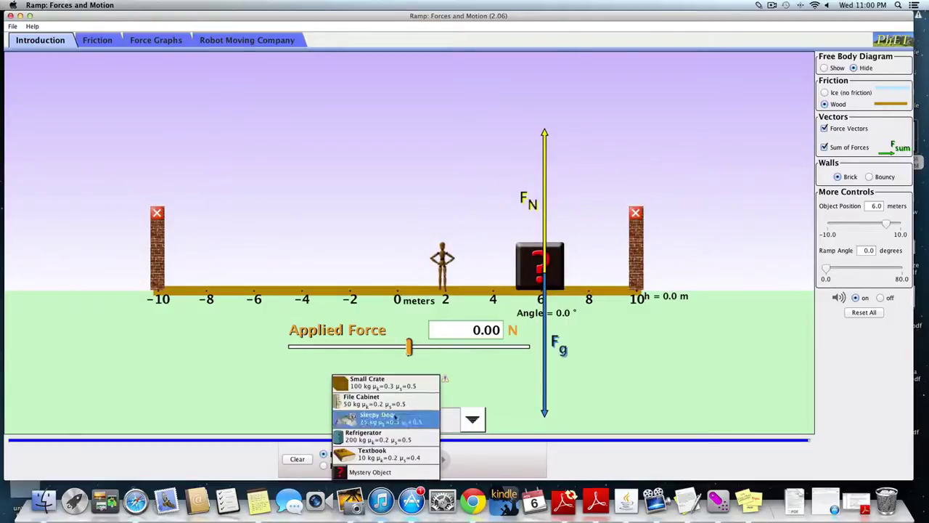
{"action": "left_click", "coordinate": [372, 382]}
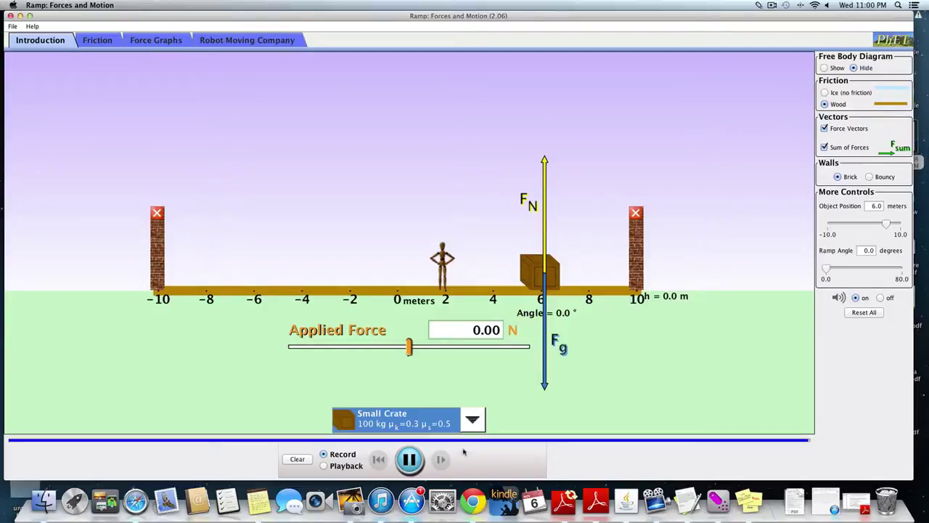
{"action": "left_click", "coordinate": [471, 420]}
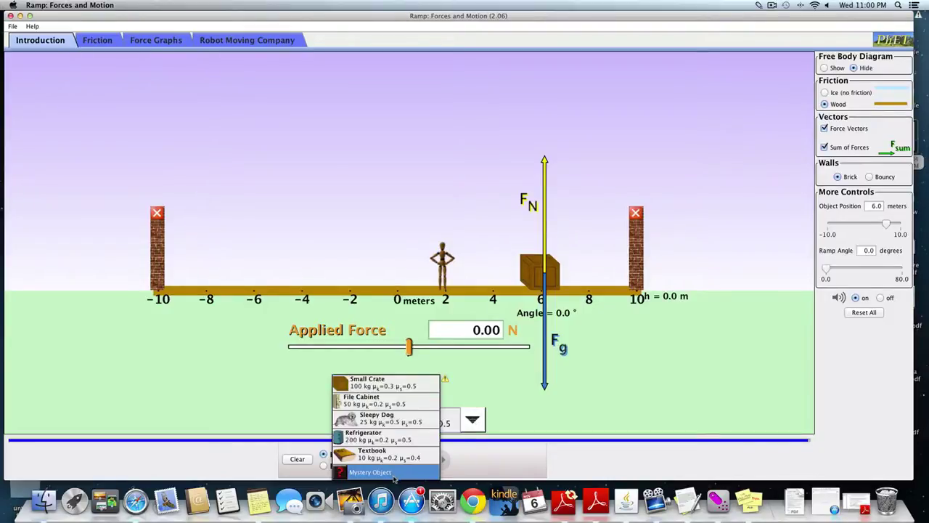
{"action": "left_click", "coordinate": [503, 381]}
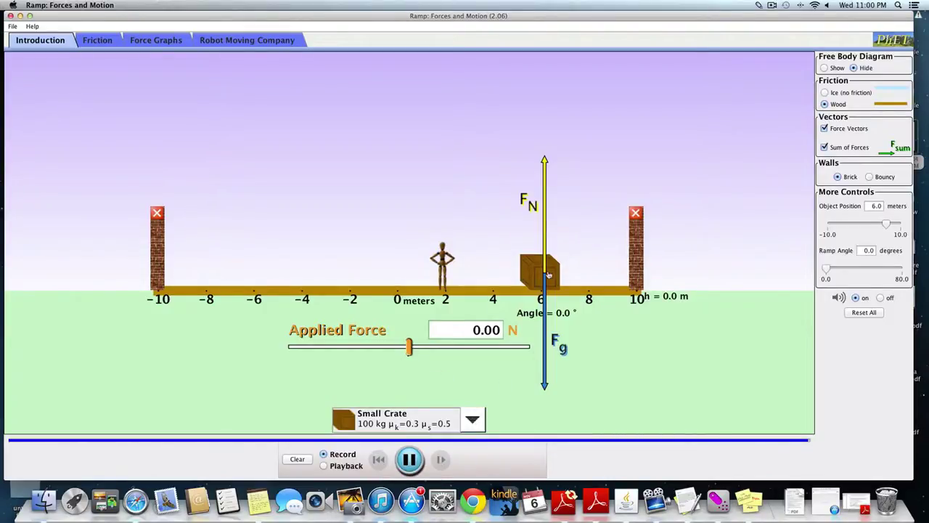
Step: Push the Small Crate to 8.6 m and set the ramp angle to exactly 26.0°
{"action": "mouse_move", "coordinate": [552, 273]}
{"action": "left_mouse_down"}
{"action": "mouse_move", "coordinate": [581, 272]}
{"action": "mouse_move", "coordinate": [566, 273]}
{"action": "left_mouse_up"}
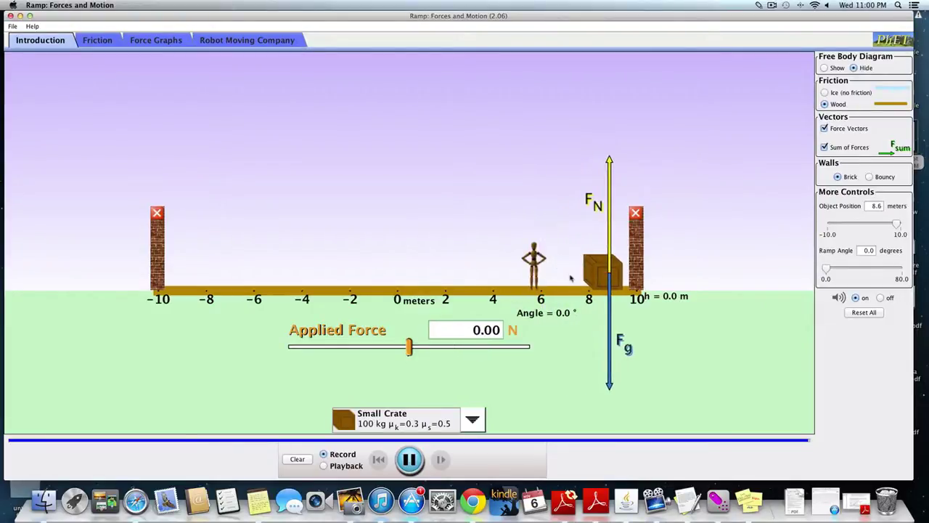
{"action": "left_click_drag", "start_coordinate": [634, 270], "coordinate": [619, 215]}
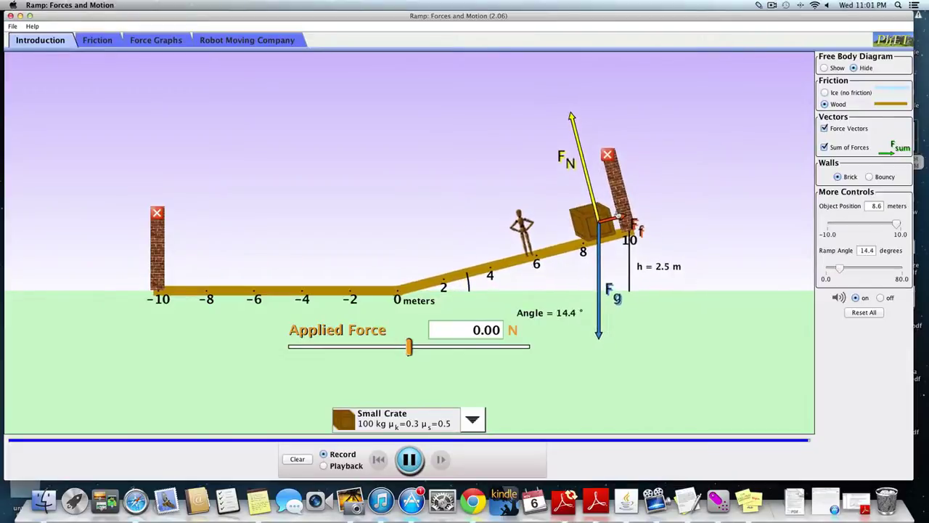
{"action": "left_click", "coordinate": [861, 250]}
{"action": "type", "text": "36"}
{"action": "key", "text": "BackSpace"}
{"action": "key", "text": "BackSpace"}
{"action": "key", "text": "Return"}
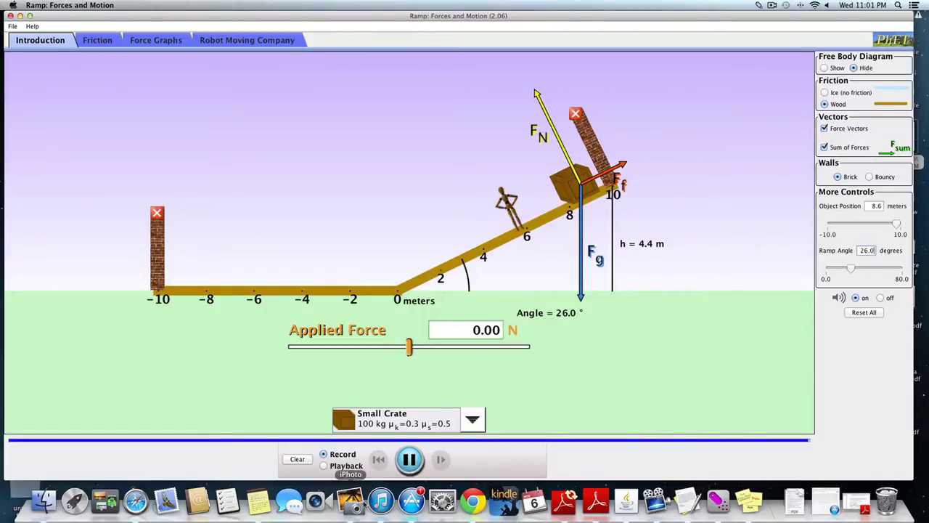
Step: In the friction note, highlight Fg∥ = Ff? on the first line
{"action": "left_click", "coordinate": [748, 499]}
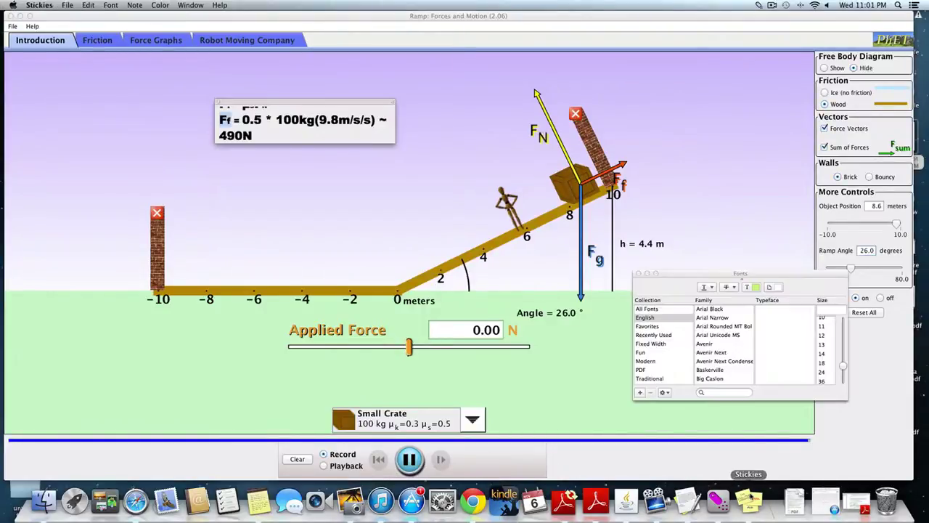
{"action": "scroll", "coordinate": [273, 130], "scroll_direction": "down", "scroll_amount": 5}
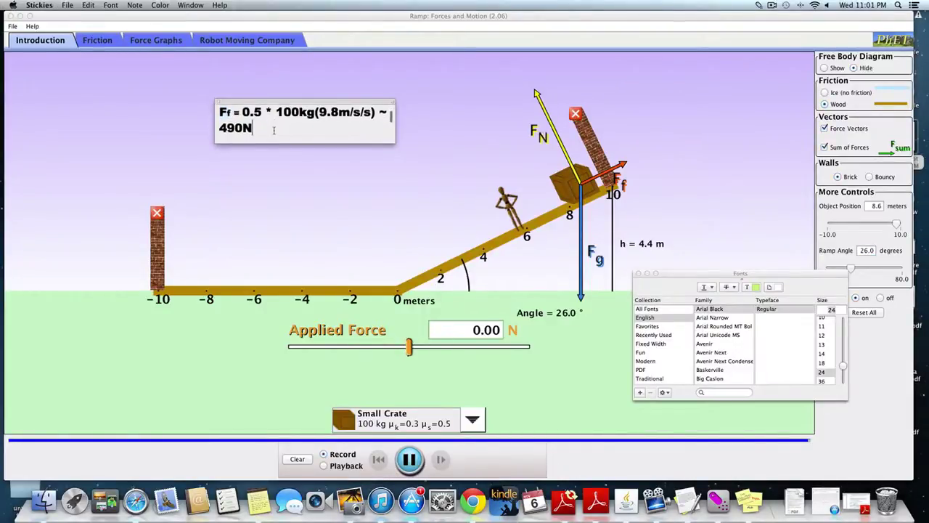
{"action": "scroll", "coordinate": [274, 128], "scroll_direction": "down", "scroll_amount": 1}
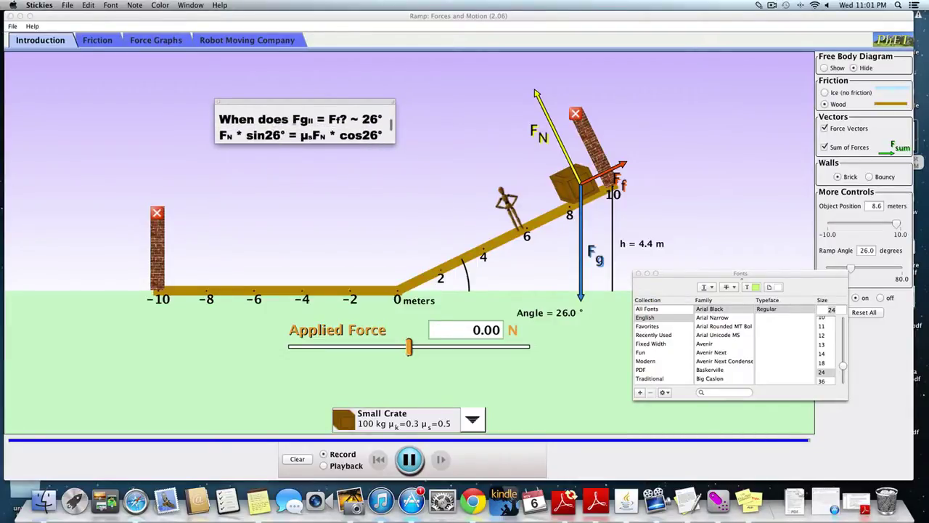
{"action": "left_click_drag", "start_coordinate": [292, 120], "coordinate": [314, 120]}
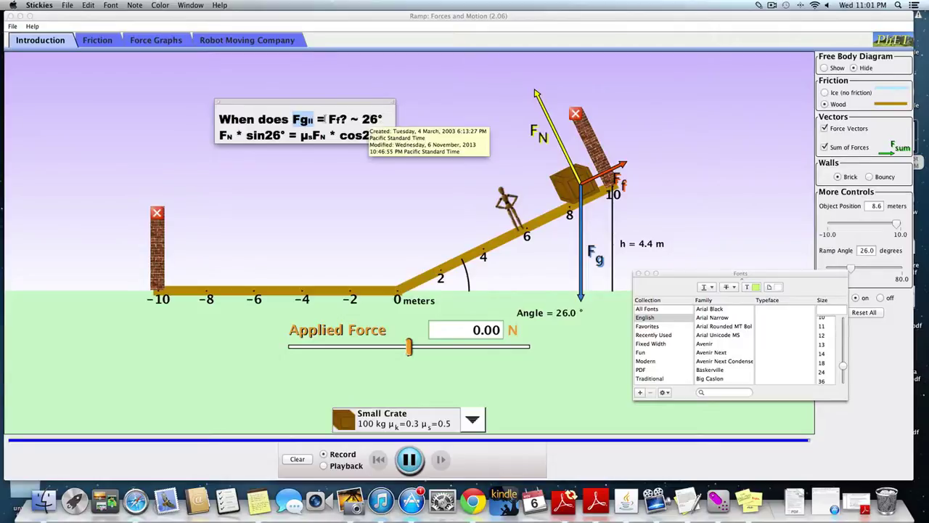
{"action": "left_click", "coordinate": [292, 119]}
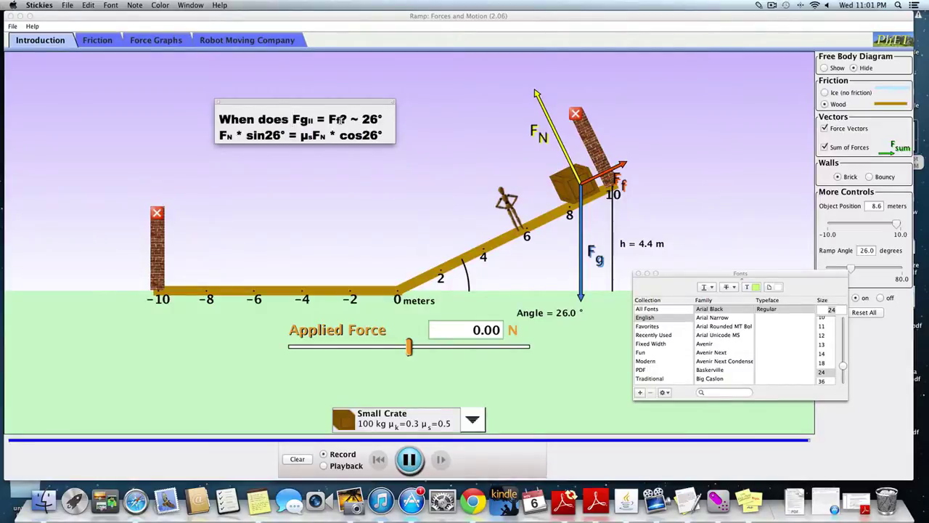
{"action": "key", "text": "shift+Right"}
{"action": "key", "text": "shift+Right"}
{"action": "key", "text": "shift+Right"}
{"action": "key", "text": "shift+Right"}
{"action": "key", "text": "shift+Right"}
{"action": "key", "text": "shift+Right"}
{"action": "key", "text": "shift+Right"}
{"action": "key", "text": "shift+Right"}
{"action": "key", "text": "shift+Right"}
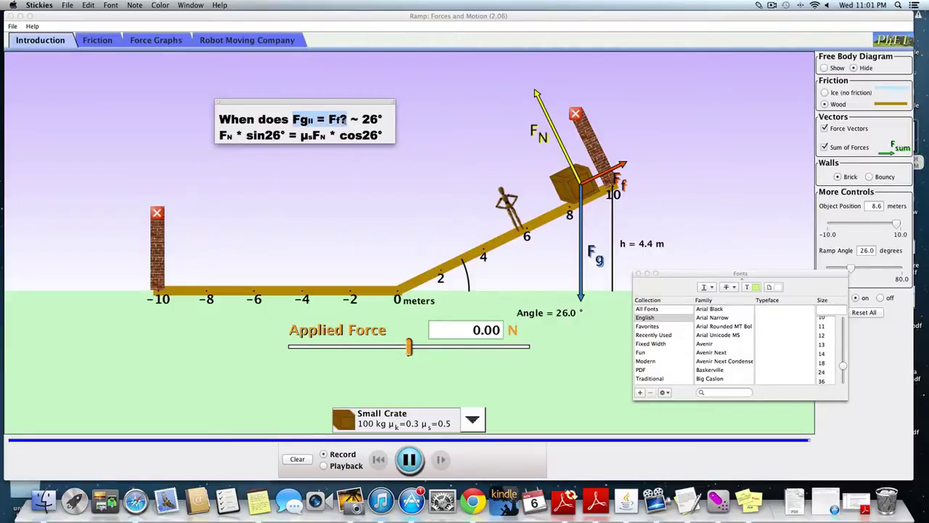
{"action": "key", "text": "Right"}
{"action": "key", "text": "Right"}
{"action": "key", "text": "Right"}
{"action": "key", "text": "Right"}
{"action": "key", "text": "Right"}
{"action": "key", "text": "Right"}
{"action": "key", "text": "Right"}
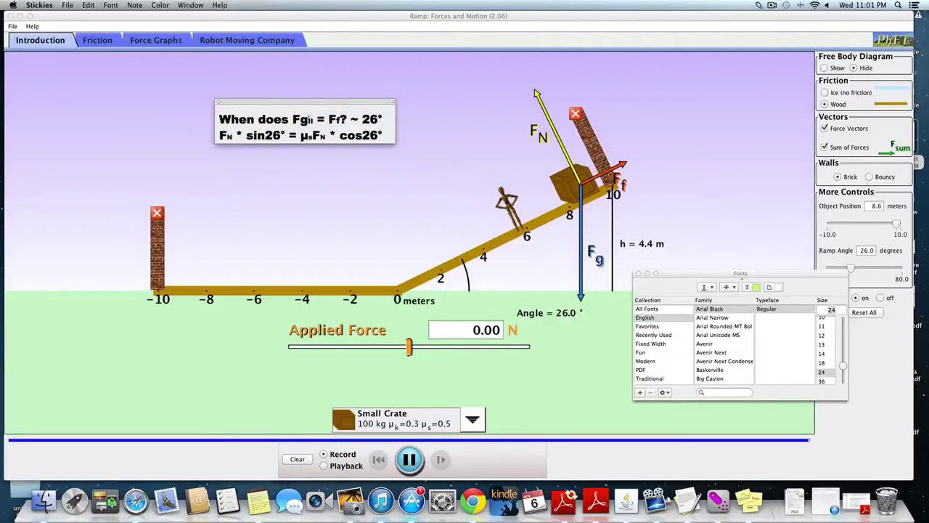
{"action": "left_click_drag", "start_coordinate": [292, 119], "coordinate": [348, 119]}
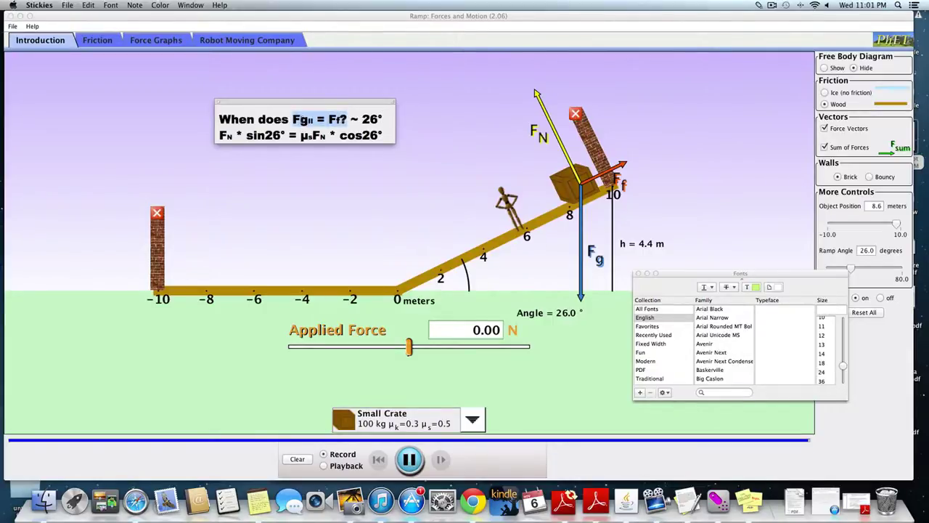
{"action": "scroll", "coordinate": [282, 129], "scroll_direction": "down", "scroll_amount": 2}
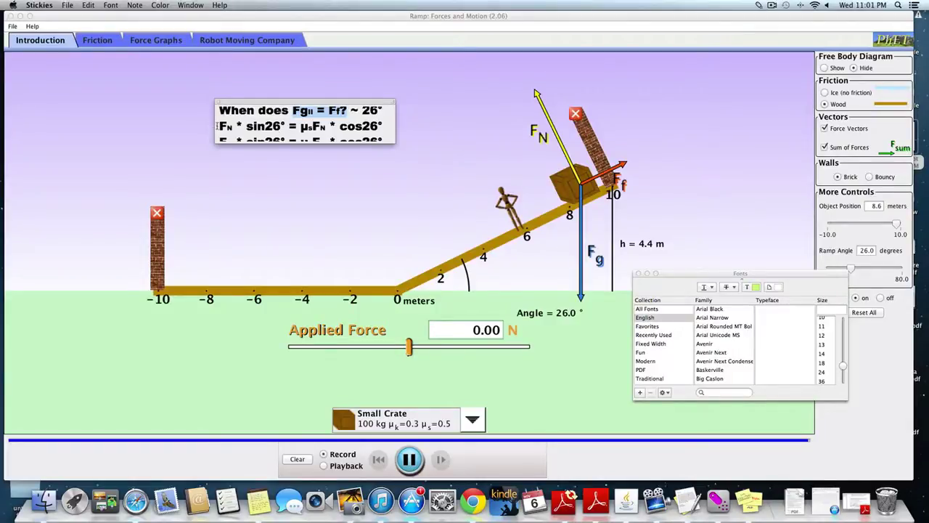
{"action": "left_click", "coordinate": [308, 113]}
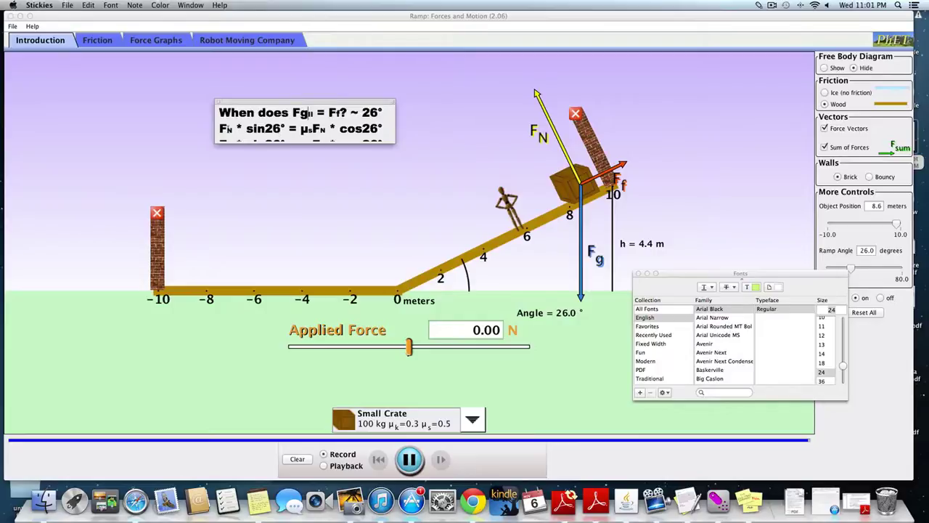
Step: Highlight the FN, sin26°, FN * cos26°, μs and Ff terms of the balance equation
{"action": "left_click_drag", "start_coordinate": [219, 128], "coordinate": [237, 129]}
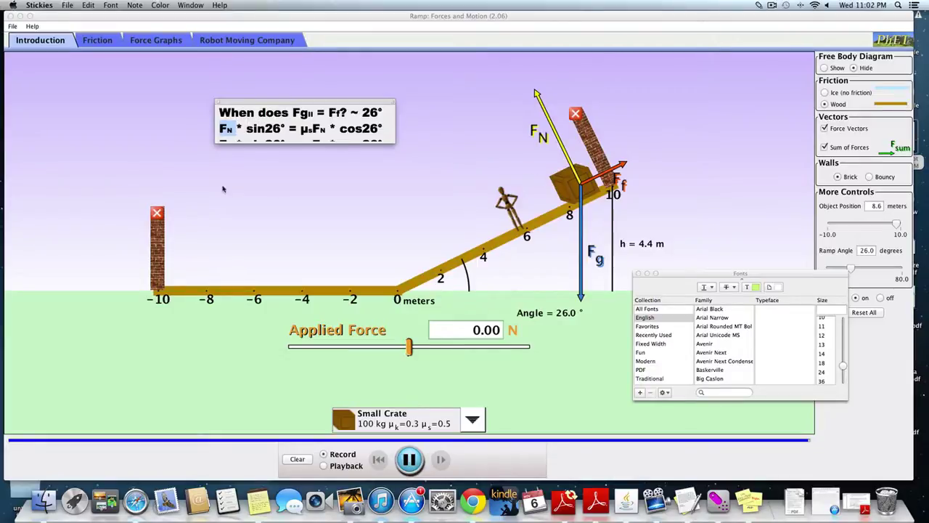
{"action": "left_click_drag", "start_coordinate": [246, 128], "coordinate": [286, 128]}
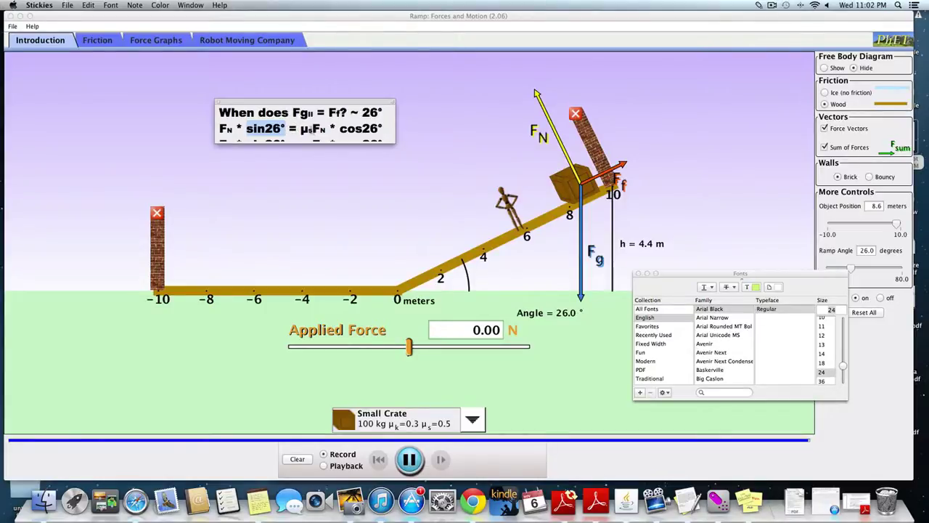
{"action": "left_click_drag", "start_coordinate": [312, 129], "coordinate": [385, 129]}
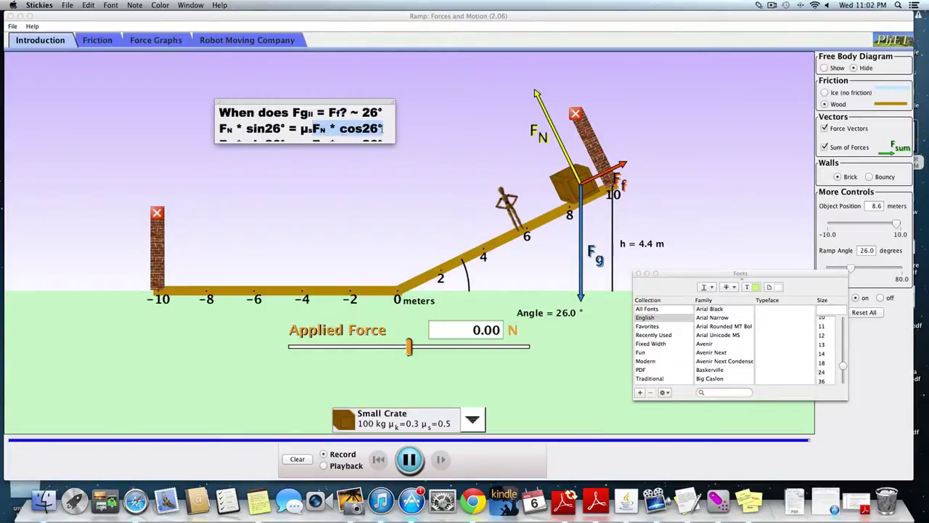
{"action": "left_click", "coordinate": [300, 129]}
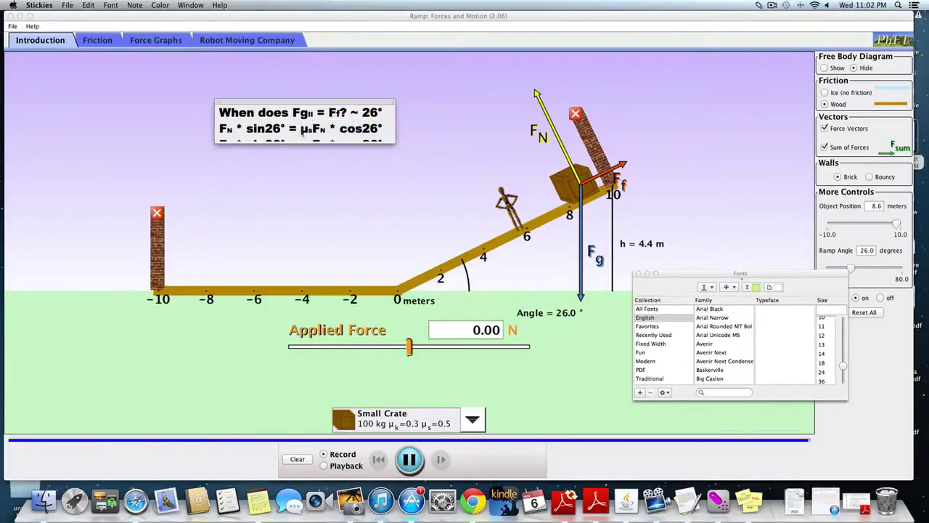
{"action": "left_click_drag", "start_coordinate": [300, 129], "coordinate": [311, 131]}
{"action": "left_click_drag", "start_coordinate": [325, 113], "coordinate": [339, 114]}
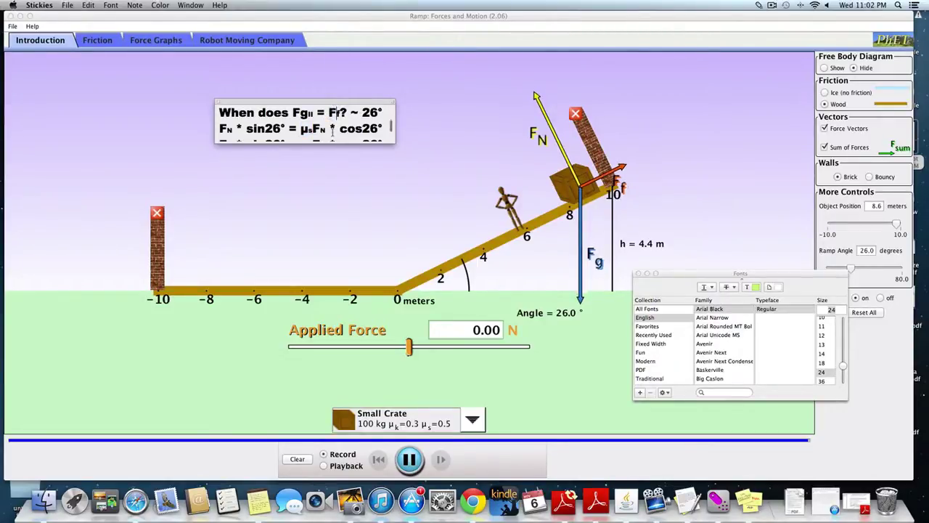
{"action": "scroll", "coordinate": [332, 132], "scroll_direction": "down", "scroll_amount": 1}
{"action": "scroll", "coordinate": [332, 131], "scroll_direction": "down", "scroll_amount": 1}
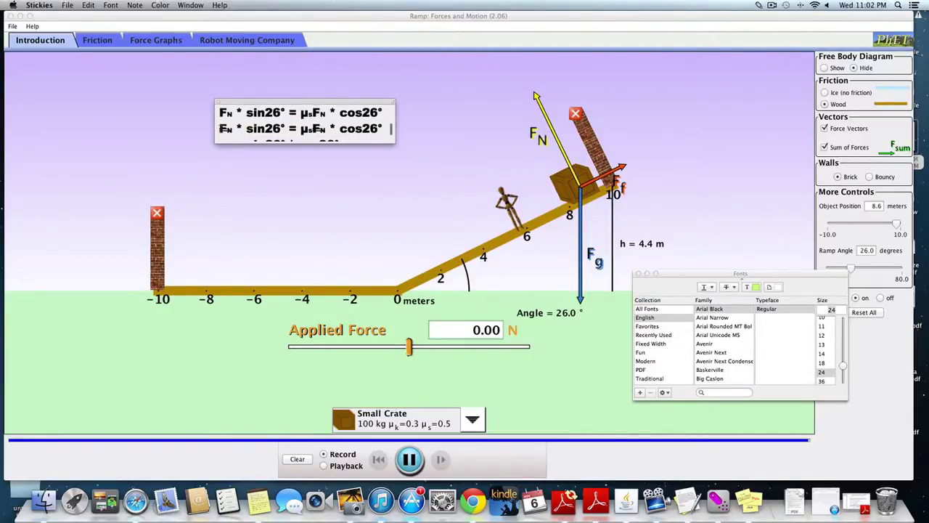
Step: Highlight the cancelled FN terms and μs on the μs = sin26° / cos26° line
{"action": "left_click_drag", "start_coordinate": [221, 128], "coordinate": [227, 128]}
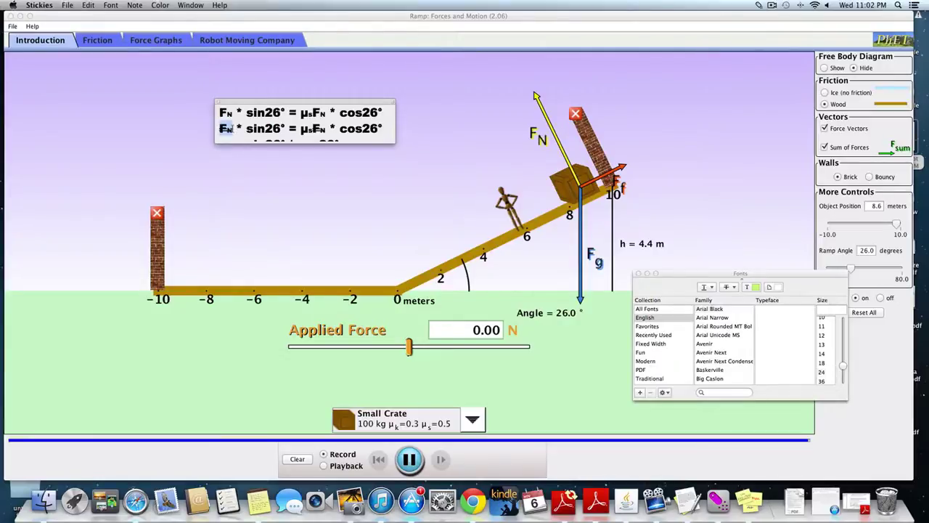
{"action": "left_click_drag", "start_coordinate": [313, 128], "coordinate": [325, 128]}
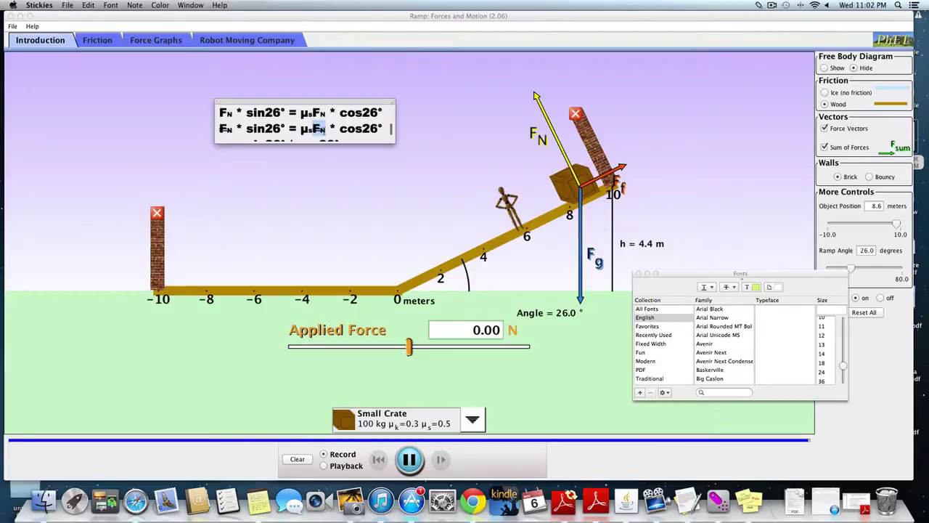
{"action": "scroll", "coordinate": [305, 122], "scroll_direction": "down", "scroll_amount": 2}
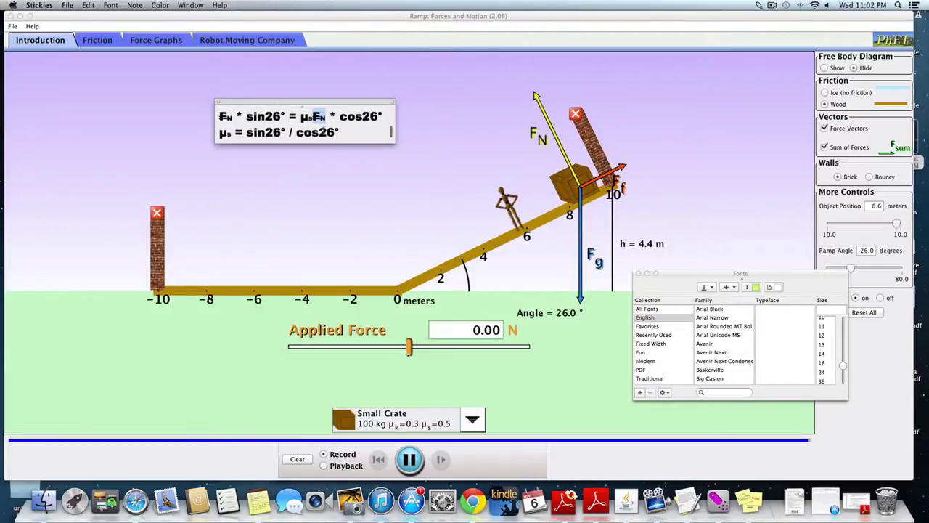
{"action": "left_click_drag", "start_coordinate": [218, 133], "coordinate": [229, 137]}
{"action": "left_click", "coordinate": [234, 135]}
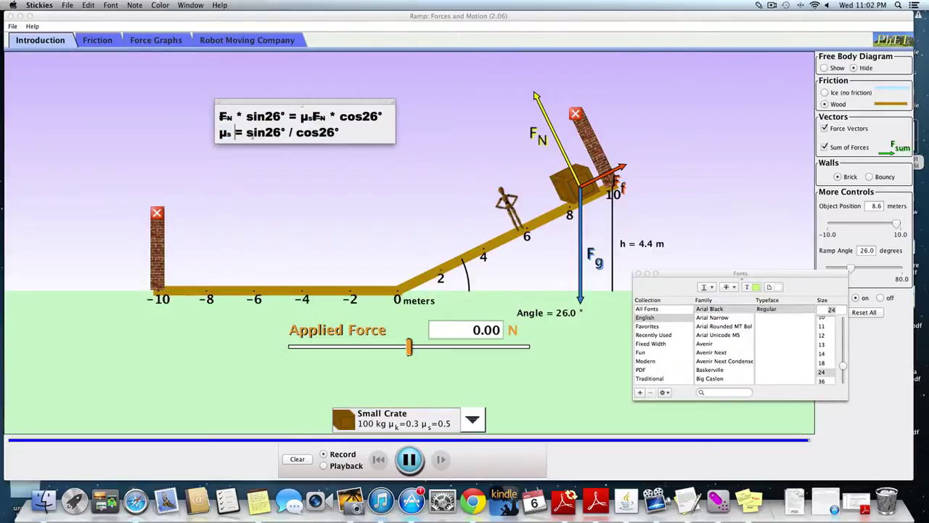
Step: Add the line μs = 0.49 to the note, then hide Stickies
{"action": "left_click", "coordinate": [338, 136]}
{"action": "key", "text": "Return"}
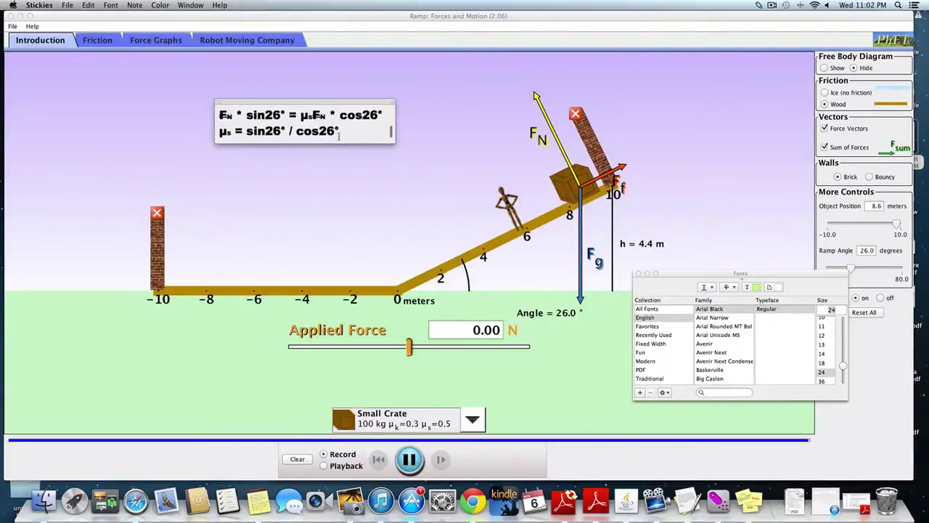
{"action": "type", "text": "μs = 4.9"}
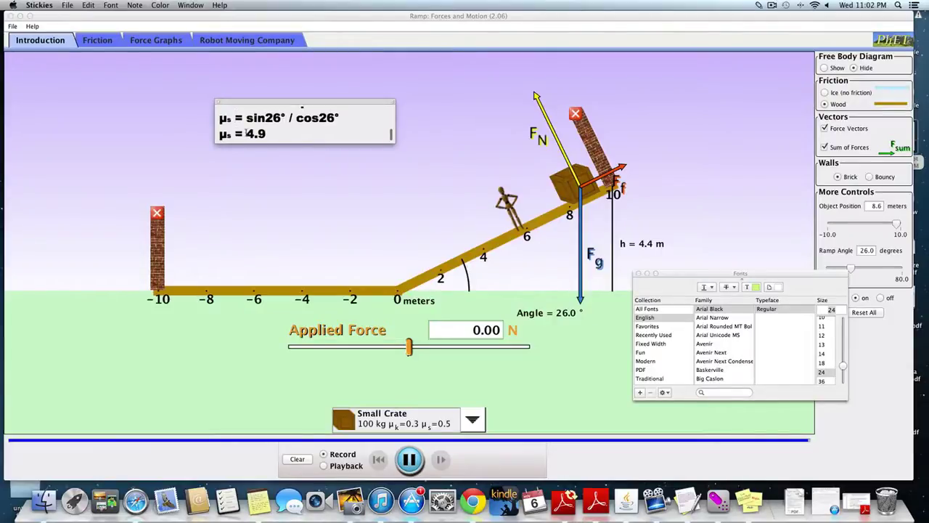
{"action": "left_click_drag", "start_coordinate": [246, 133], "coordinate": [267, 134]}
{"action": "left_click", "coordinate": [254, 134]}
{"action": "key", "text": "BackSpace"}
{"action": "key", "text": "Left"}
{"action": "type", "text": "0"}
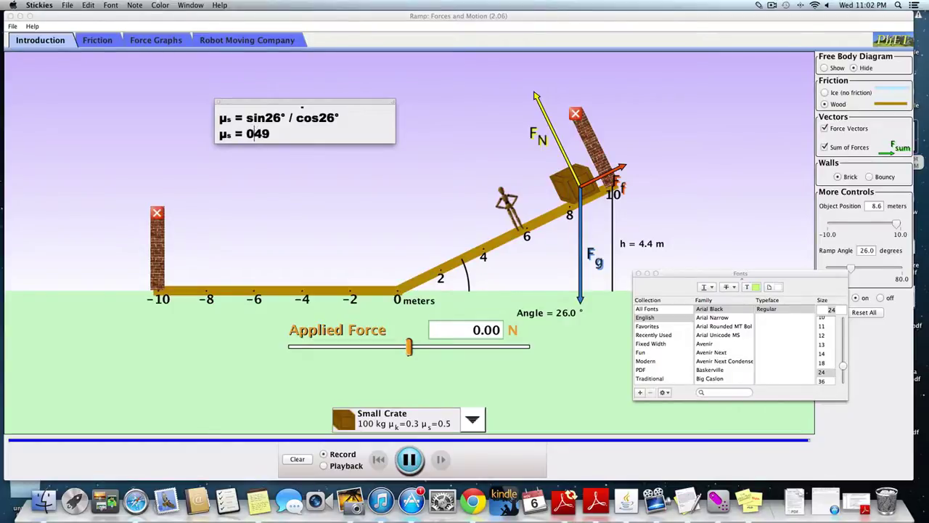
{"action": "type", "text": "."}
{"action": "key", "text": "Right"}
{"action": "key", "text": "Right"}
{"action": "key", "text": "super+h"}
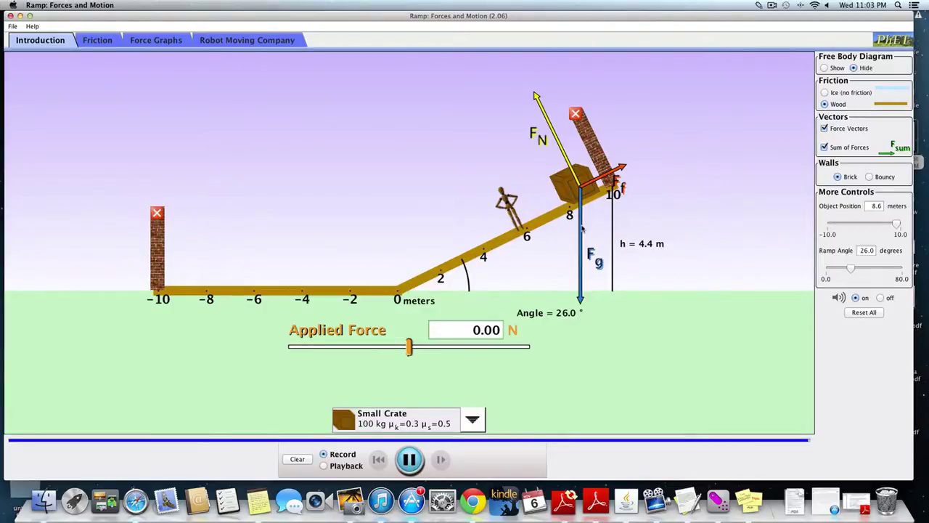
Step: Replace the crate with the Mystery Object and lower the ramp flat to 0.0°
{"action": "left_click", "coordinate": [474, 420]}
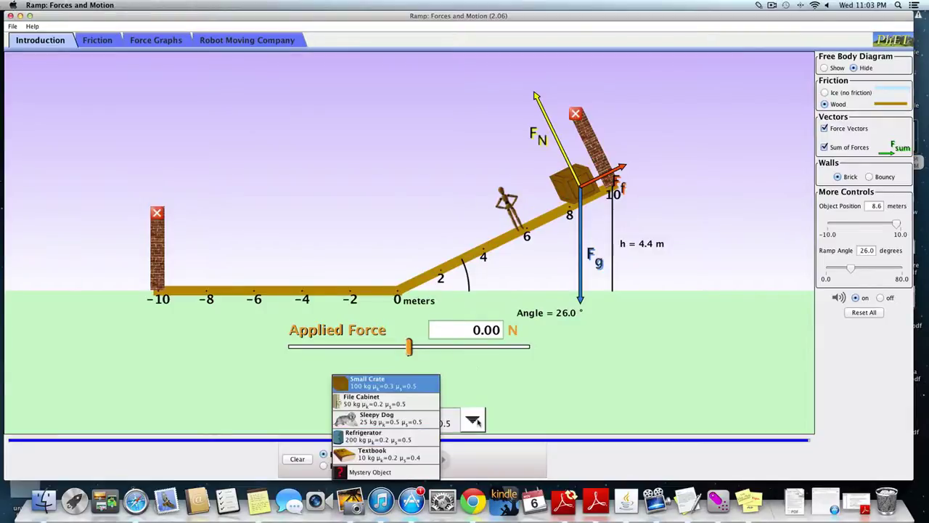
{"action": "left_click", "coordinate": [395, 471]}
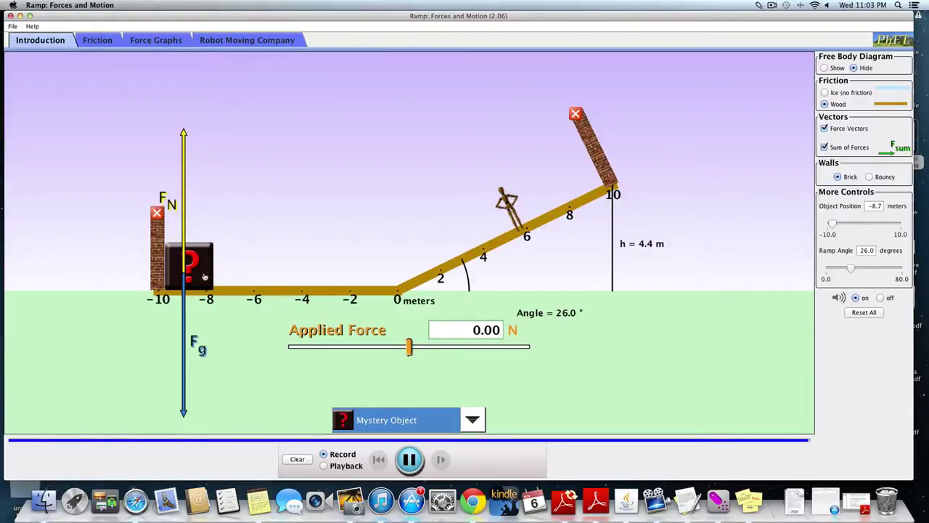
{"action": "left_click", "coordinate": [598, 167]}
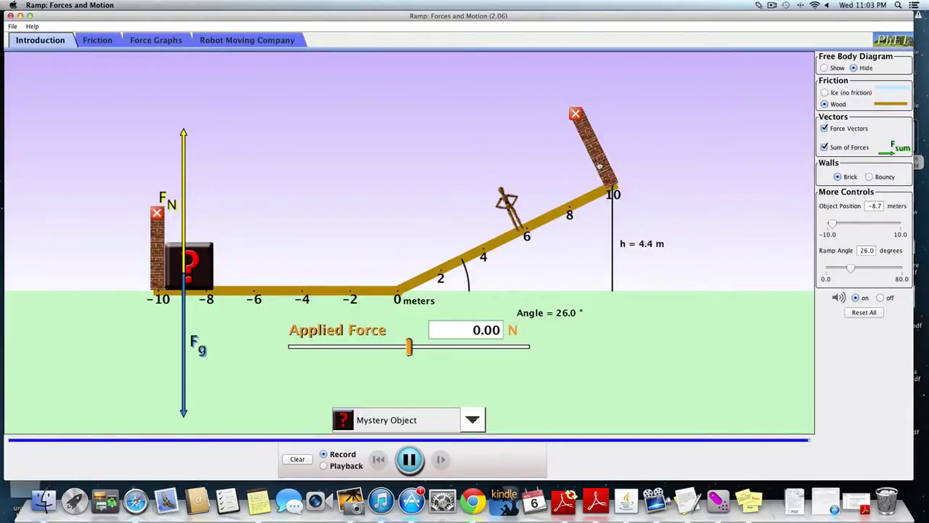
{"action": "left_click_drag", "start_coordinate": [599, 167], "coordinate": [633, 274]}
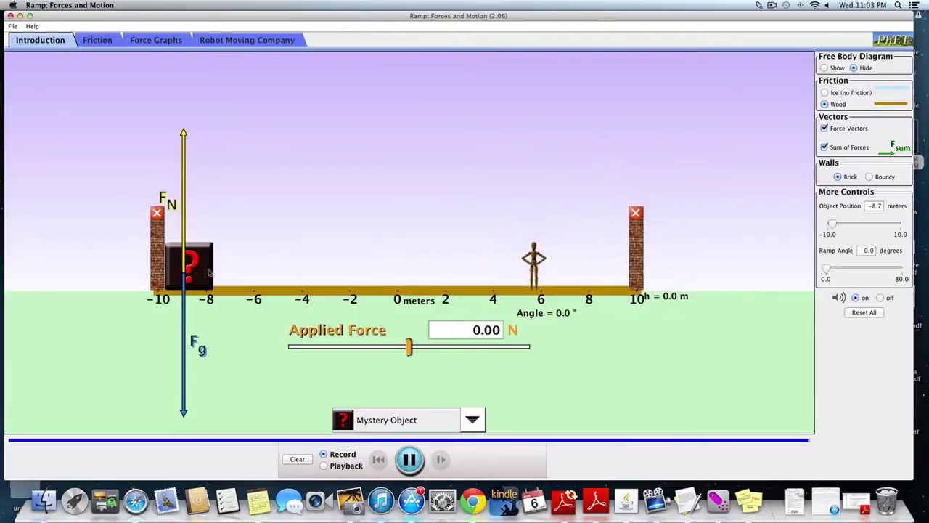
Step: Push the Mystery Object rightward from the left wall to about -1.8 m
{"action": "left_click_drag", "start_coordinate": [193, 270], "coordinate": [283, 271]}
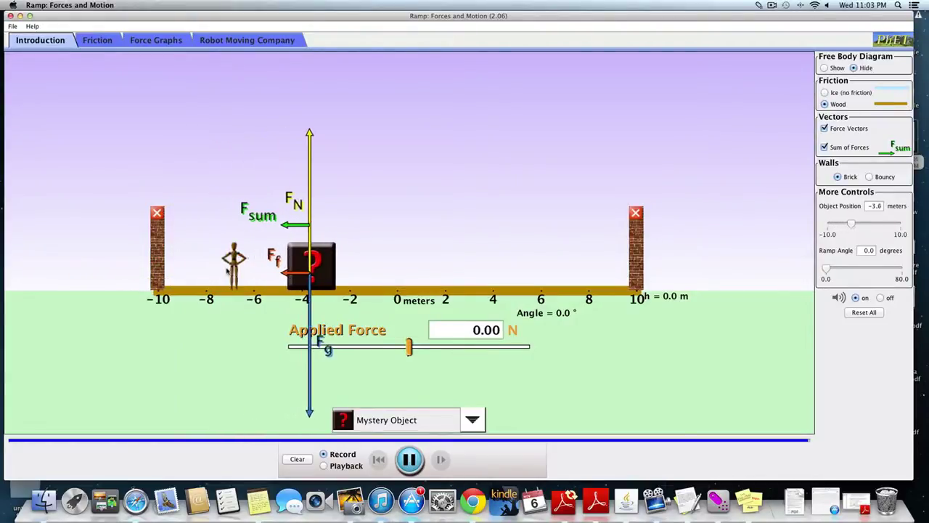
{"action": "left_click_drag", "start_coordinate": [361, 269], "coordinate": [394, 268]}
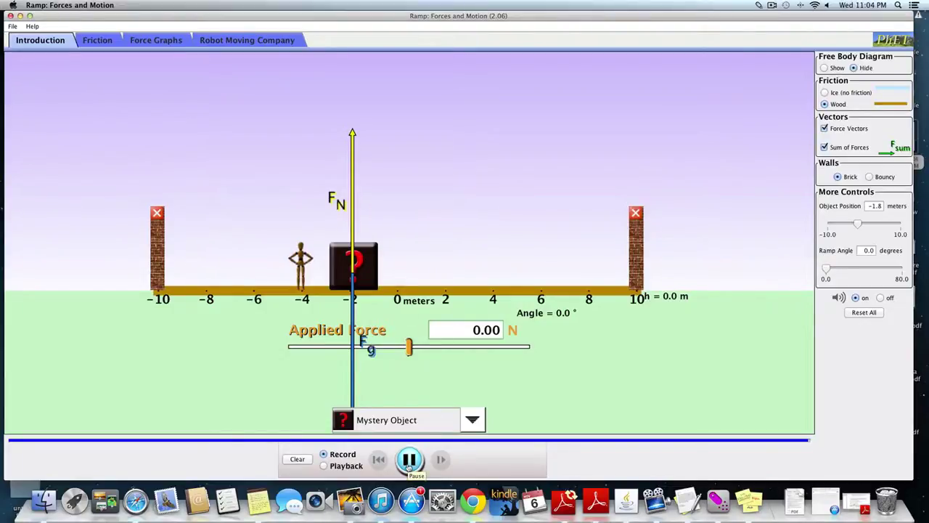
{"action": "left_click", "coordinate": [771, 5]}
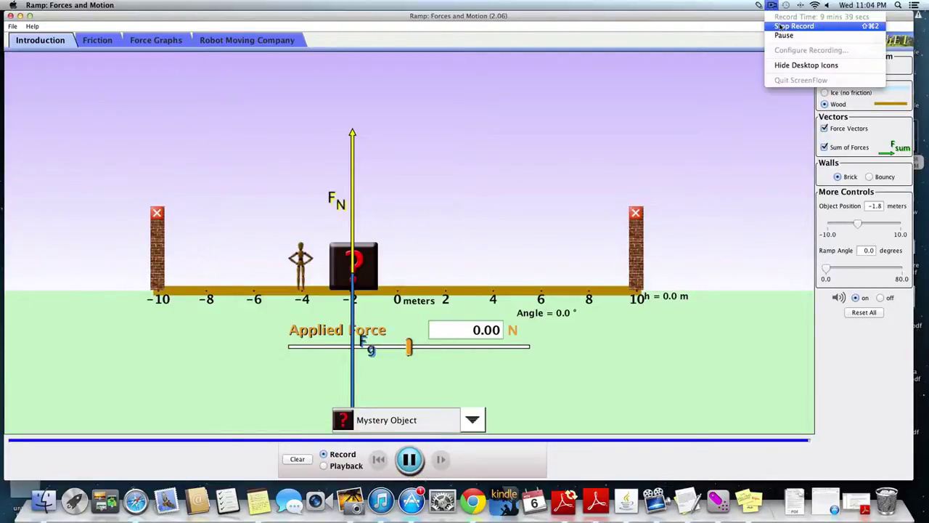